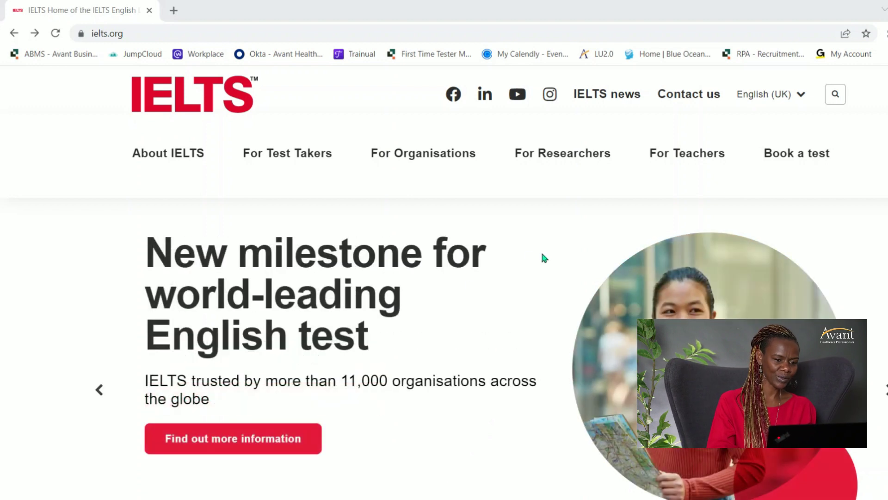
# Go to the Book a test page from the ielts.org top navigation bar.
pyautogui.moveTo(281, 136)
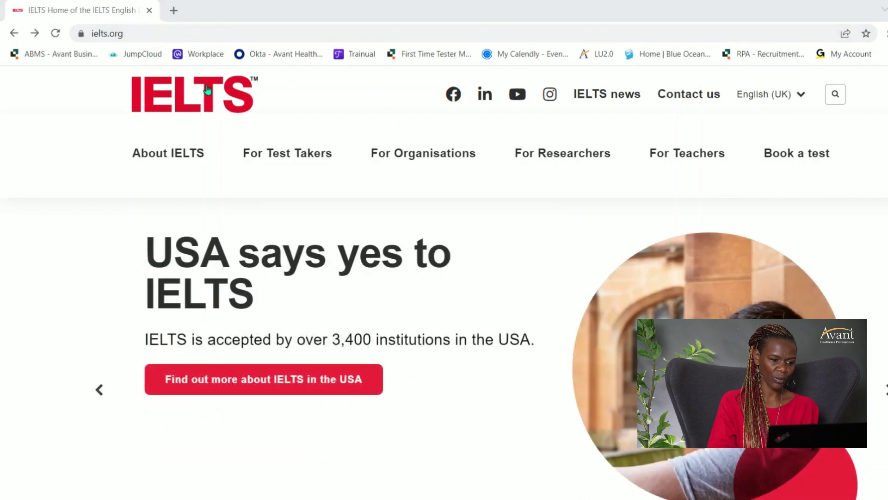
pyautogui.moveTo(697, 169)
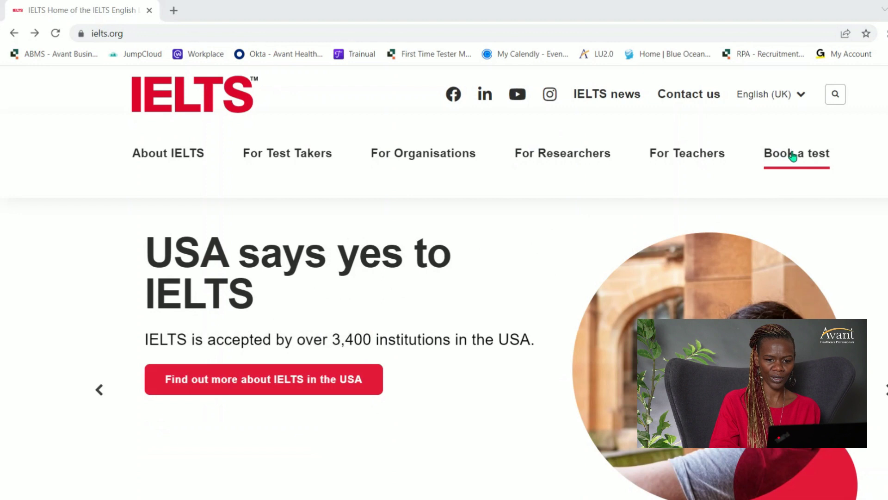
pyautogui.click(792, 156)
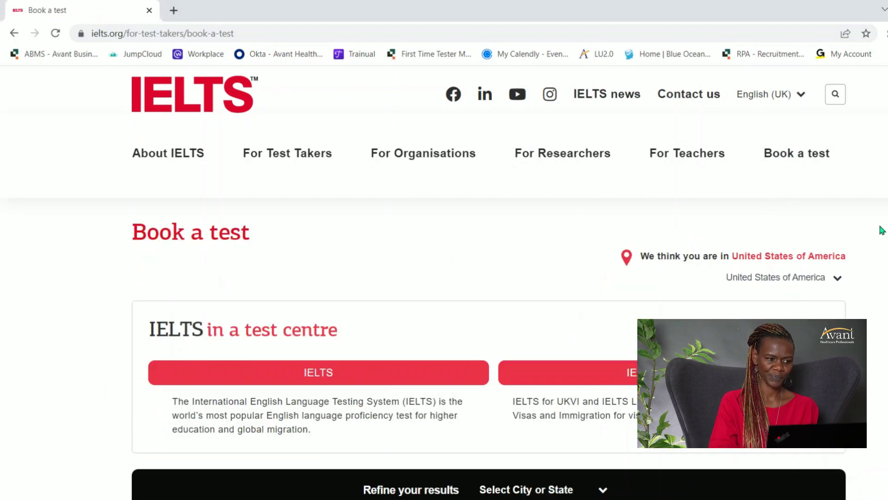
# List US test centres offering standard IELTS and browse through them.
pyautogui.scroll(-2, 444, 277)
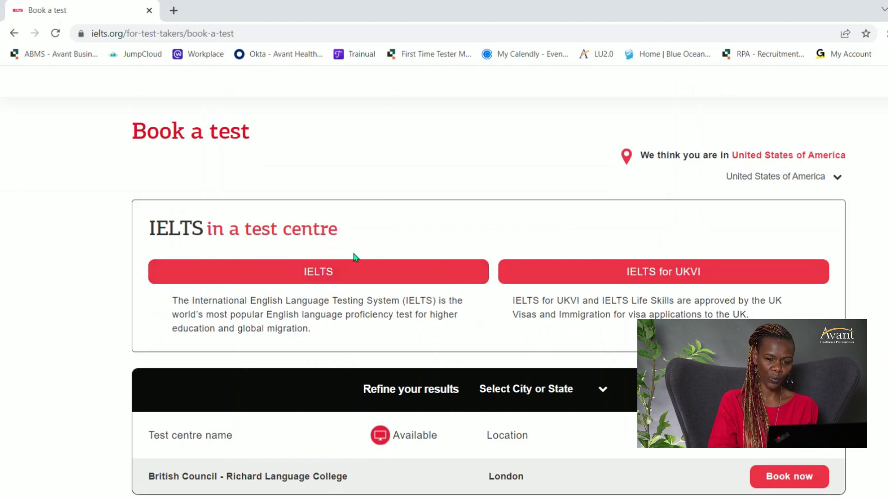
pyautogui.click(340, 274)
pyautogui.scroll(-8, 339, 275)
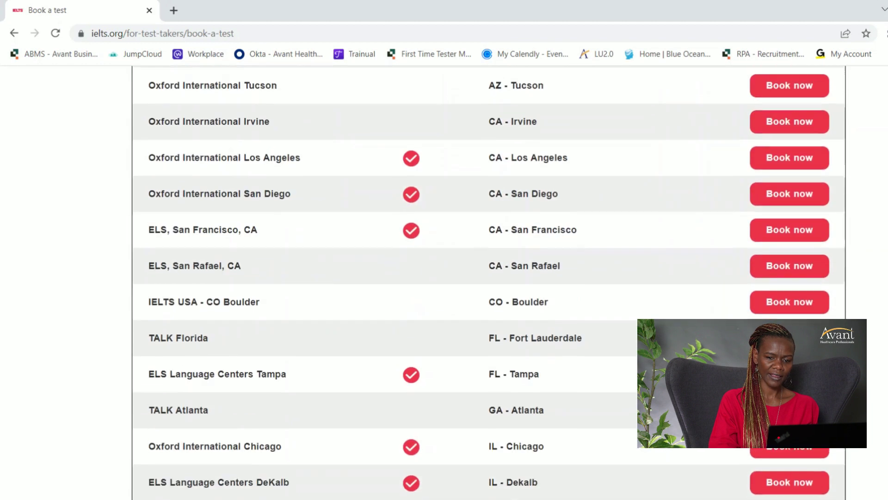
pyautogui.scroll(6, 590, 233)
pyautogui.scroll(-8, 590, 233)
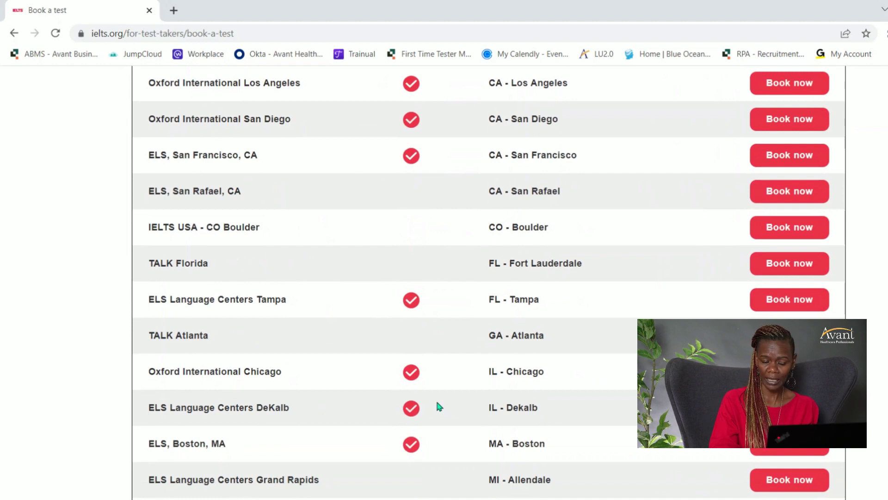
pyautogui.scroll(15, 439, 407)
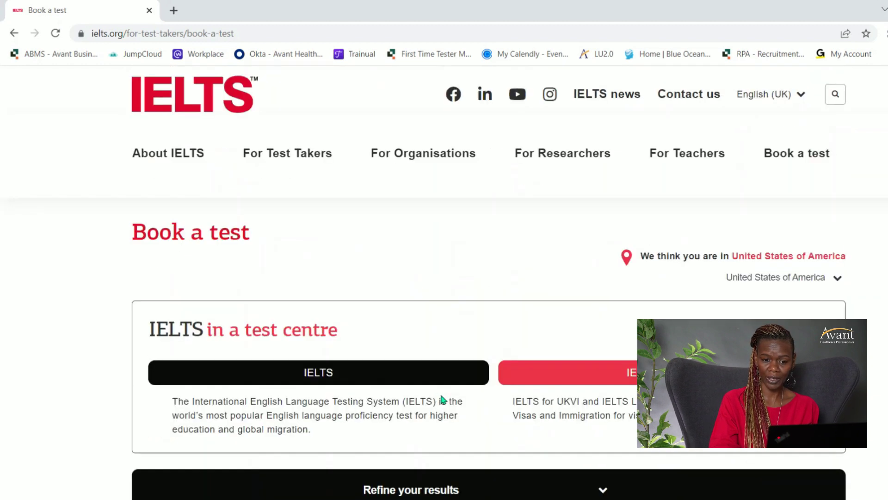
pyautogui.click(832, 276)
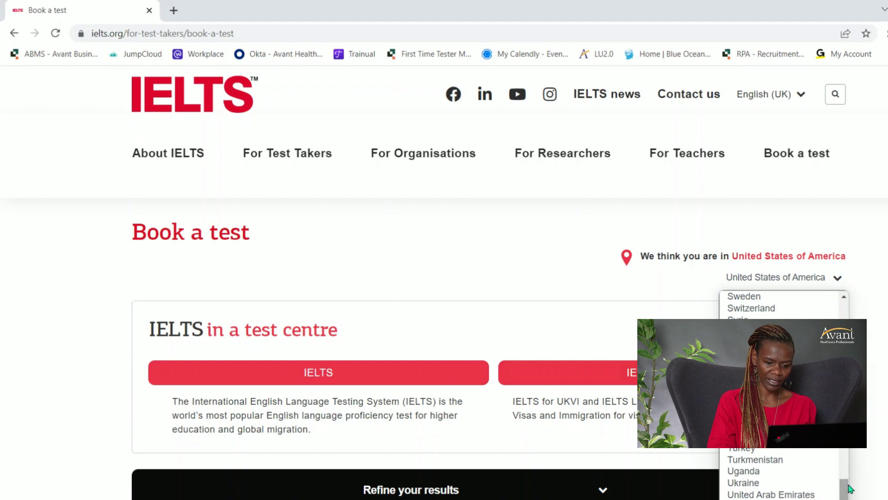
# Change the test country to Brazil.
pyautogui.scroll(5, 782, 393)
pyautogui.scroll(20, 781, 393)
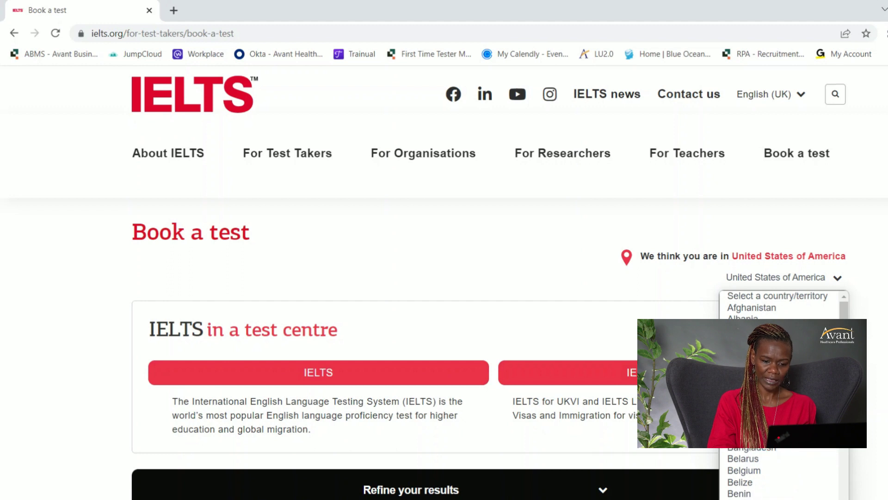
pyautogui.scroll(-3, 775, 476)
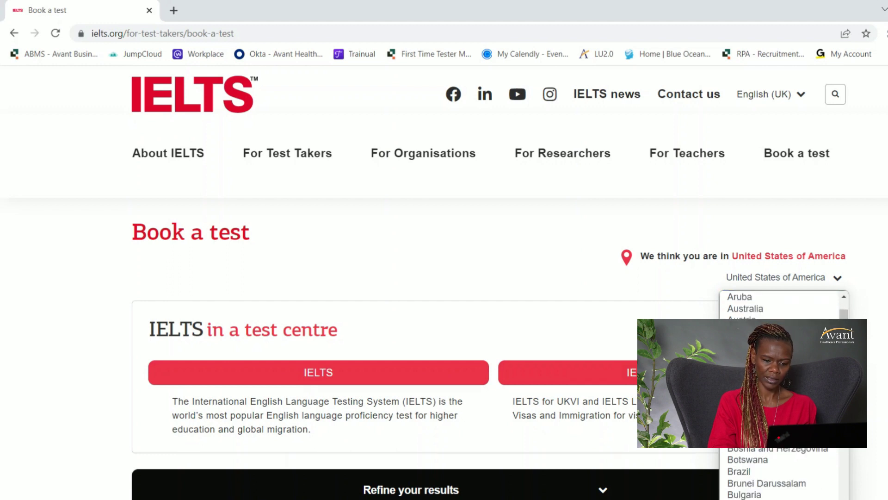
pyautogui.click(773, 477)
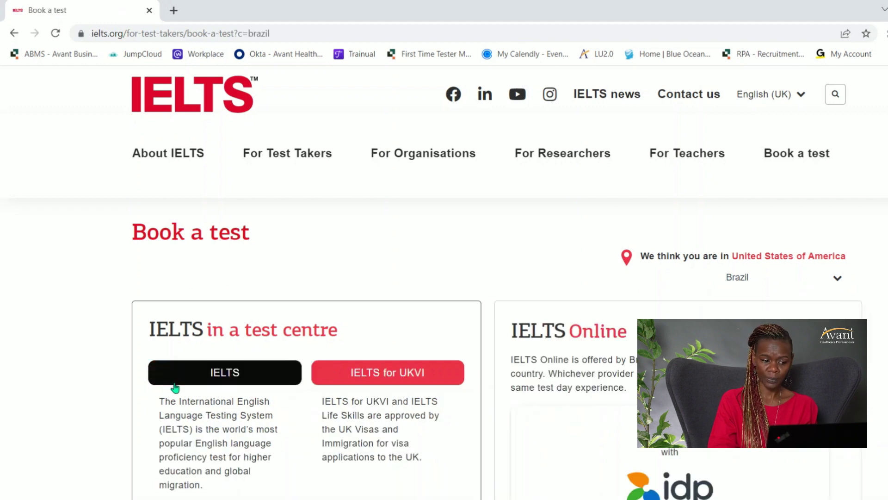
# Show IELTS centres in Brazil and book at British Council - Unifor, Fortaleza.
pyautogui.scroll(-3, 444, 282)
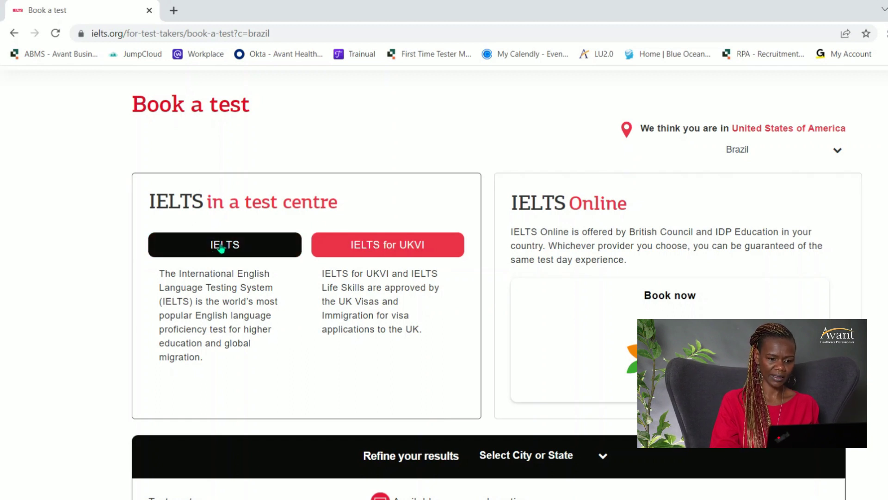
pyautogui.click(222, 244)
pyautogui.scroll(-8, 444, 282)
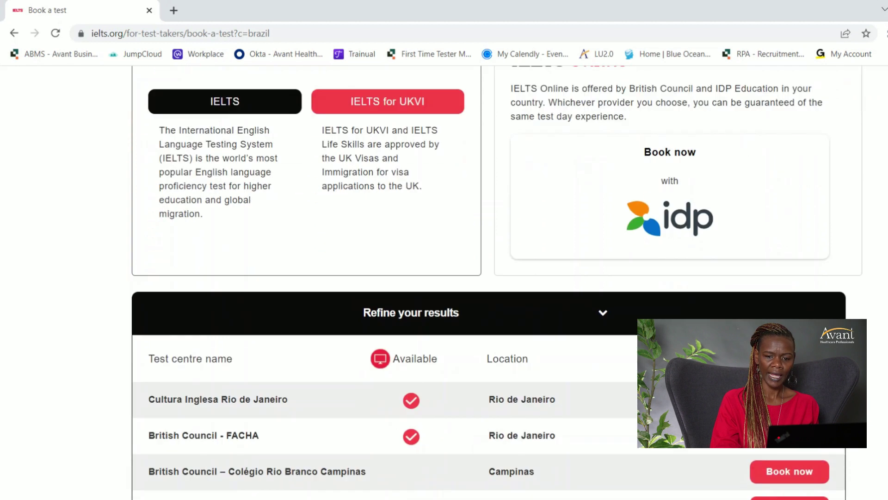
pyautogui.scroll(1, 610, 244)
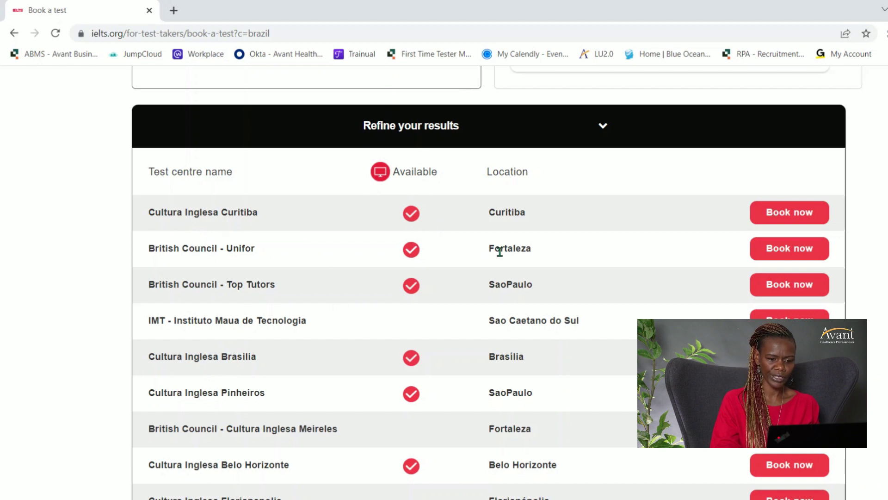
pyautogui.click(787, 250)
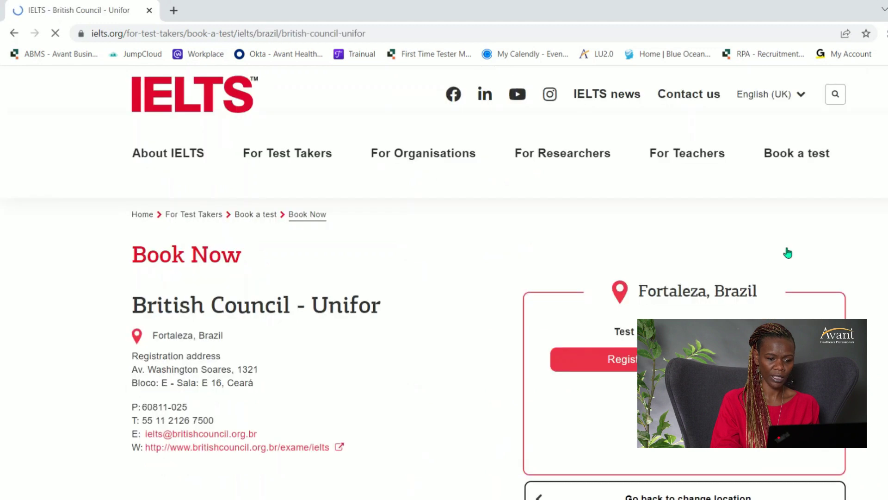
# Choose 'Register for IELTS on computer' under the R$1,149 fee.
pyautogui.scroll(-3, 730, 204)
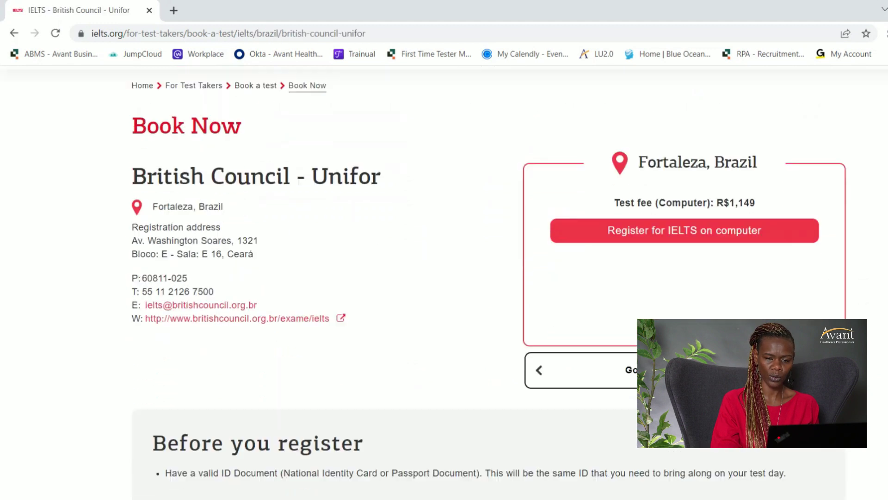
pyautogui.click(688, 224)
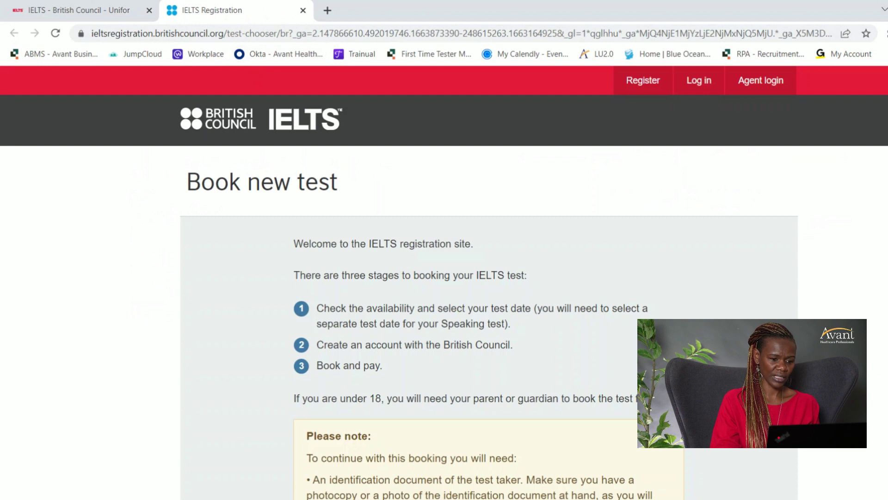
# Choose 'Book IELTS Academic' on the British Council Book new test page.
pyautogui.scroll(-8, 488, 283)
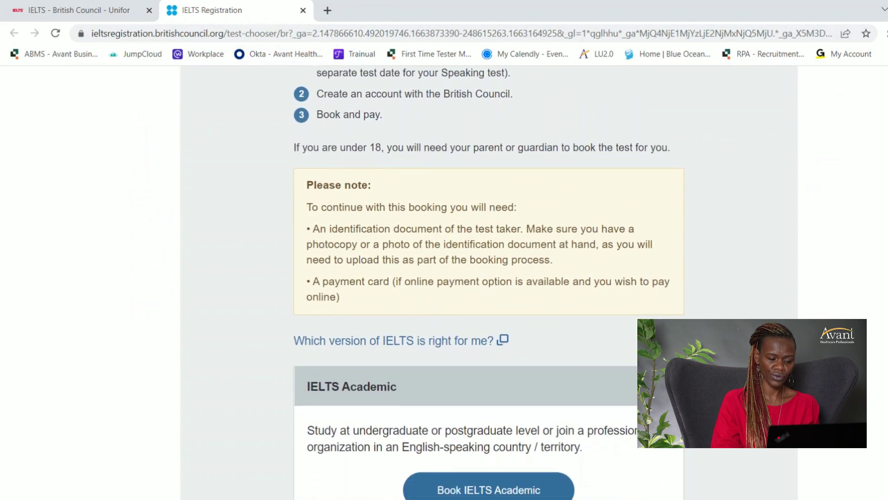
pyautogui.scroll(-2, 435, 271)
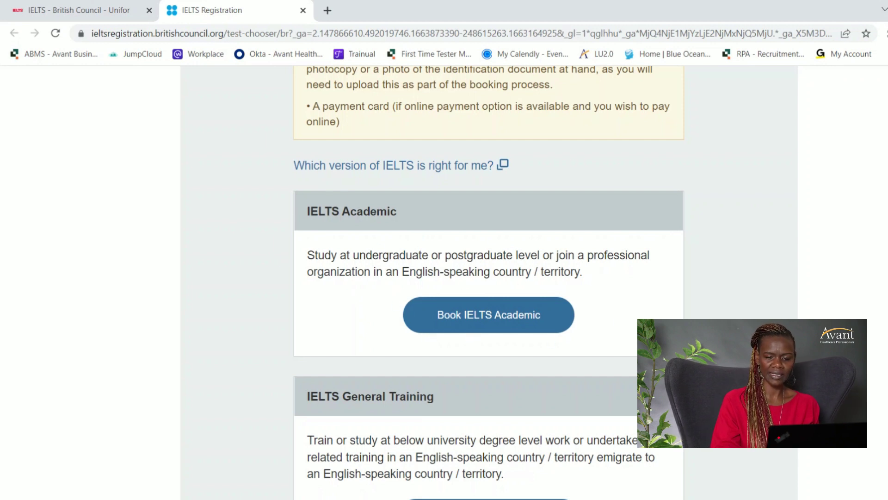
pyautogui.scroll(-2, 489, 282)
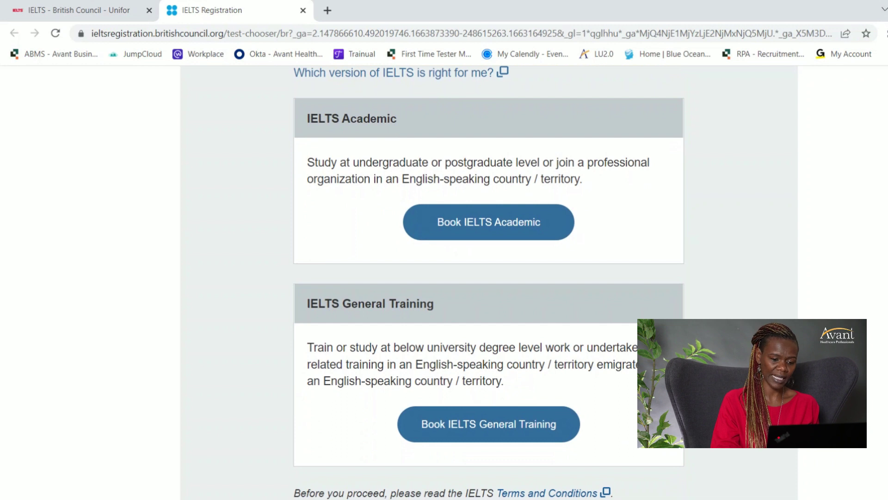
pyautogui.scroll(1, 489, 282)
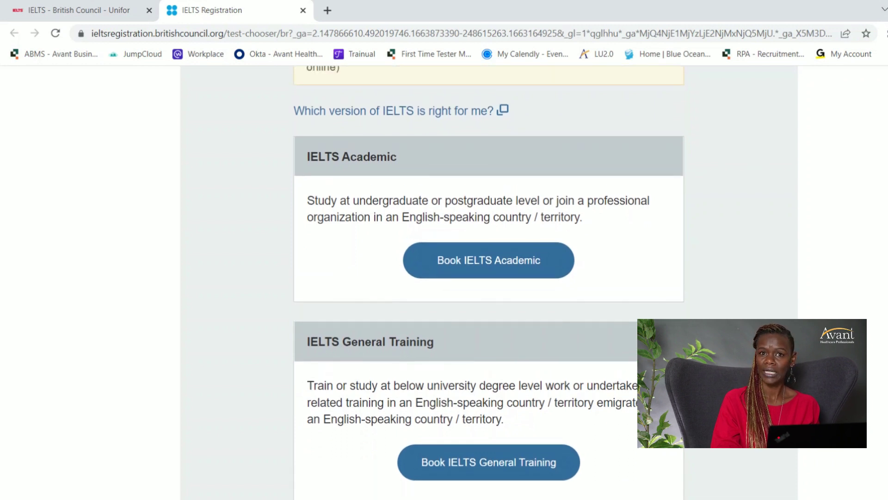
pyautogui.click(468, 268)
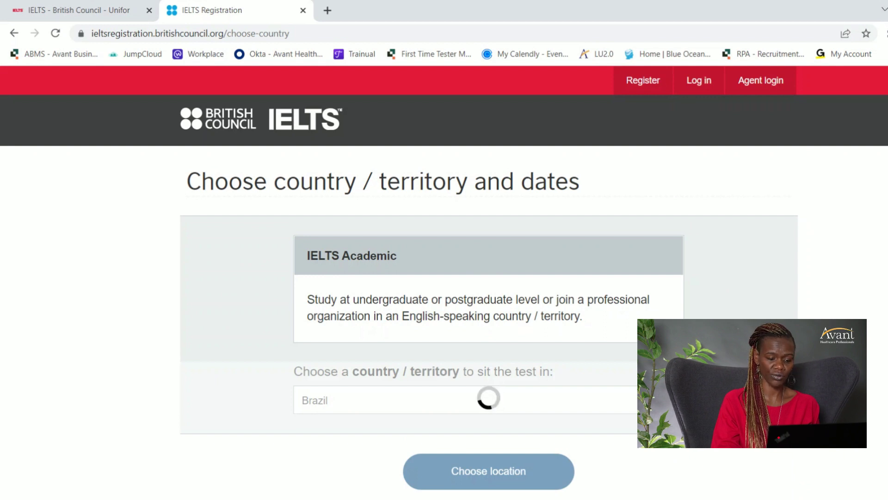
# Answer No to special arrangements, pick November 2022, and continue to Choose location.
pyautogui.scroll(-3, 668, 290)
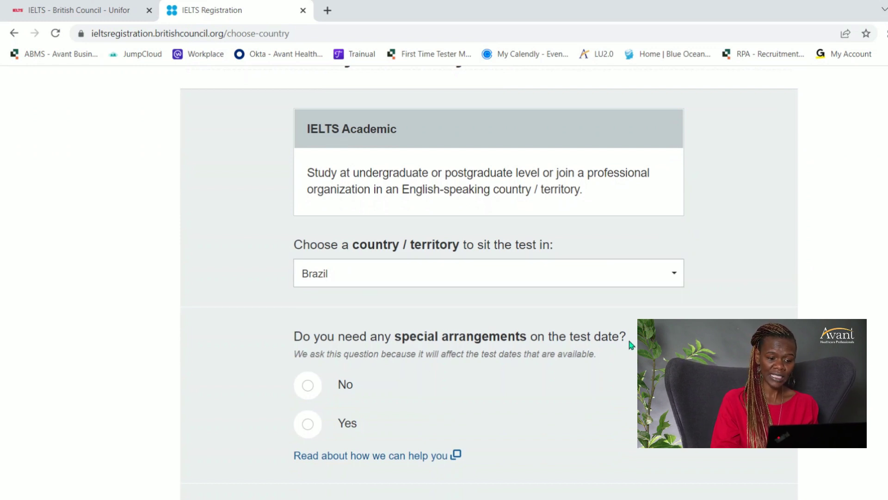
pyautogui.click(308, 387)
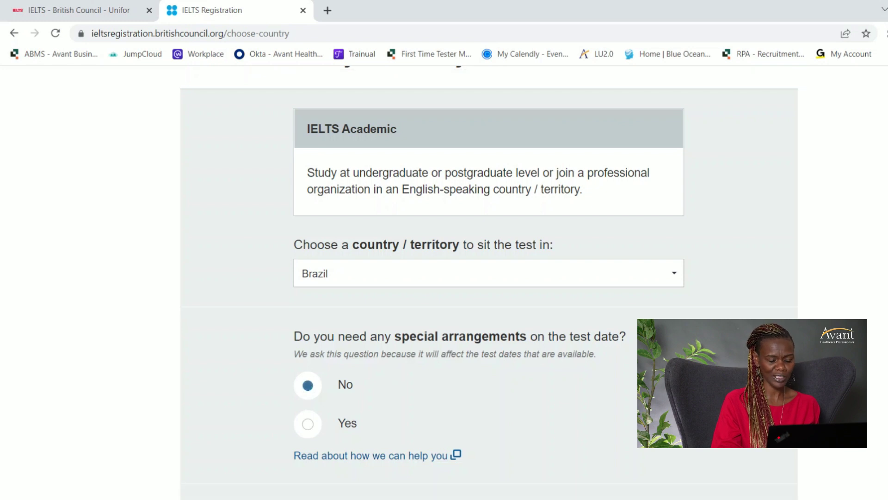
pyautogui.scroll(-3, 489, 277)
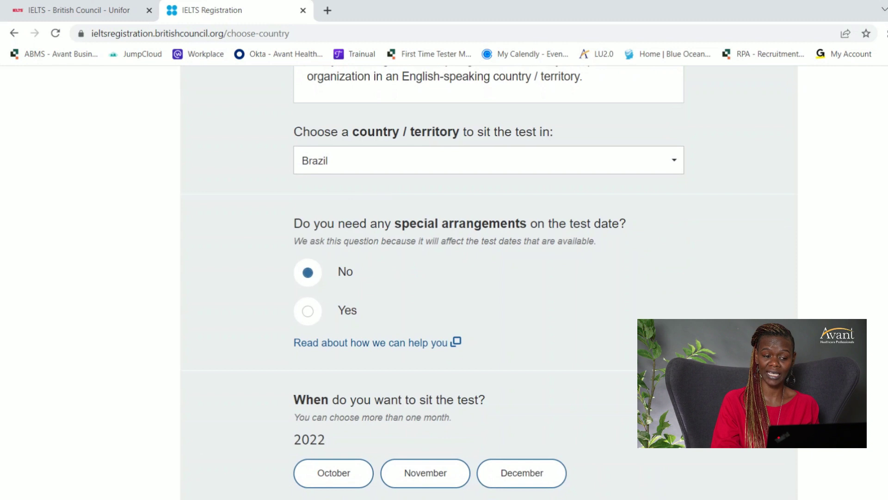
pyautogui.scroll(-3, 552, 272)
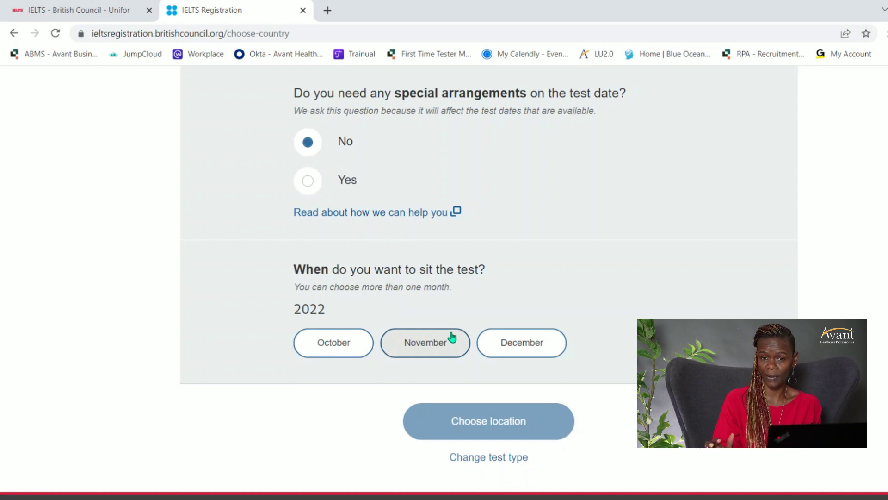
pyautogui.click(445, 348)
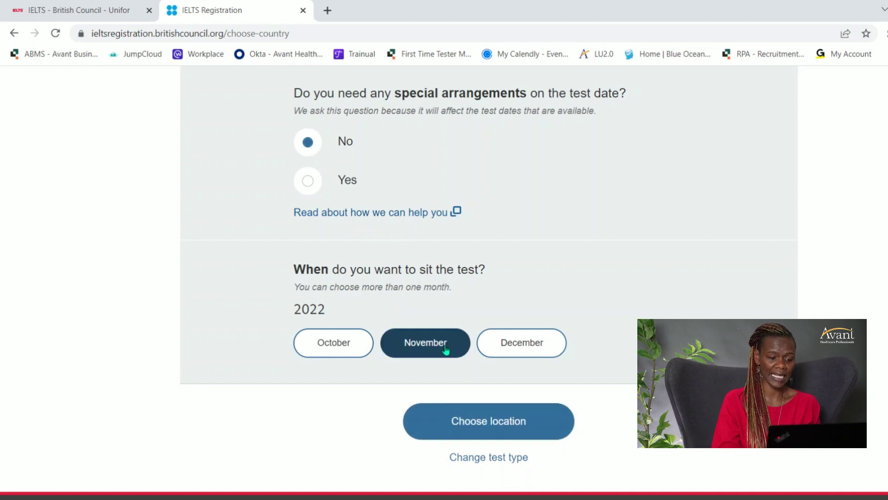
pyautogui.click(469, 428)
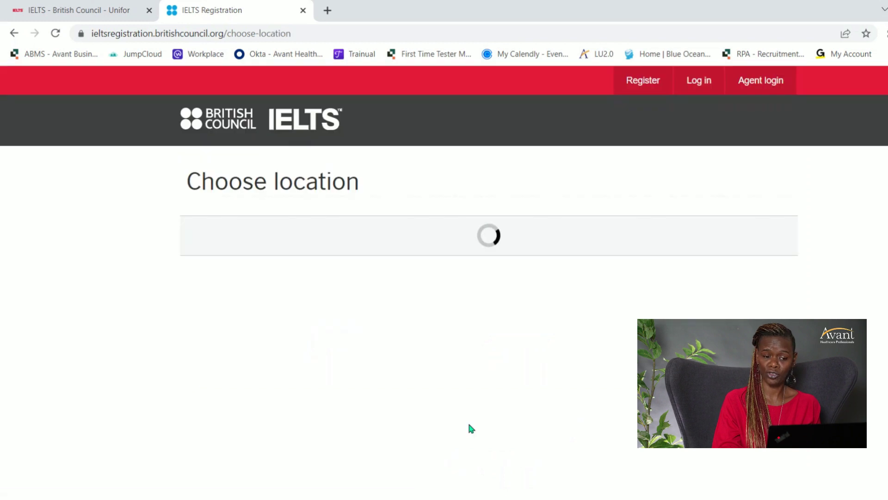
# Tick British Council - Brazil under Rio de Janeiro and search for its tests.
pyautogui.scroll(-5, 445, 277)
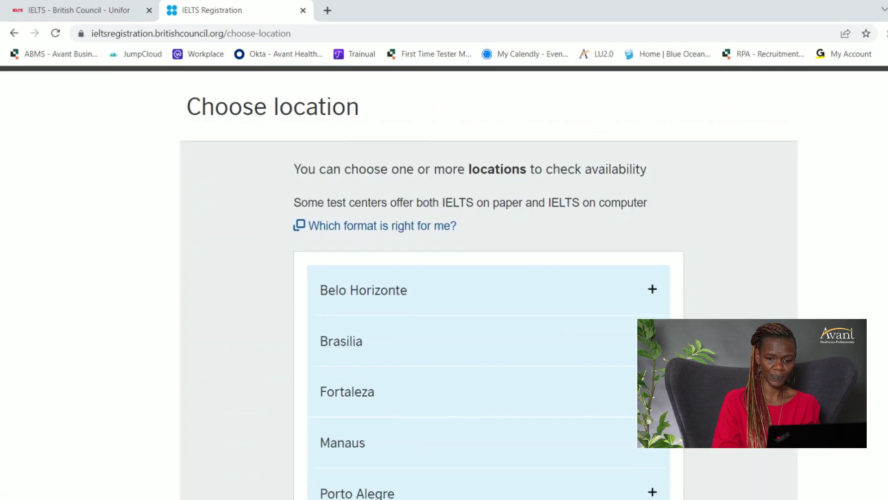
pyautogui.scroll(3, 444, 277)
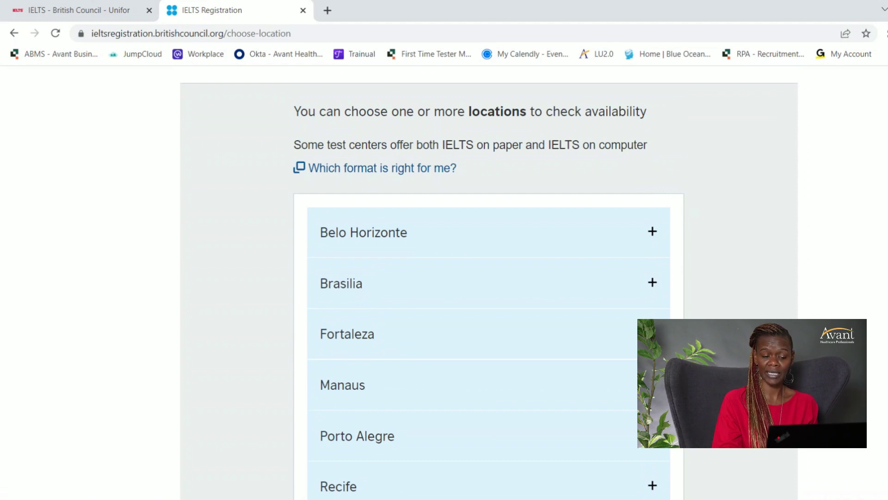
pyautogui.scroll(-3, 444, 277)
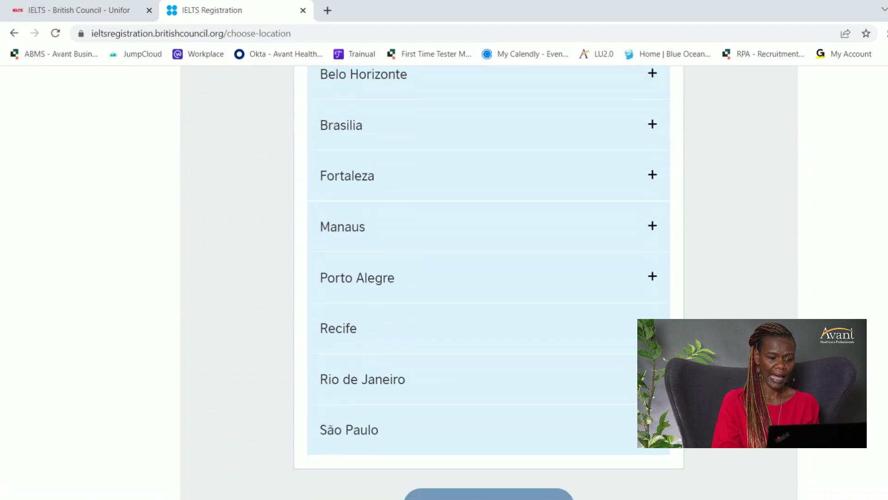
pyautogui.click(392, 386)
pyautogui.click(331, 435)
pyautogui.moveTo(624, 430)
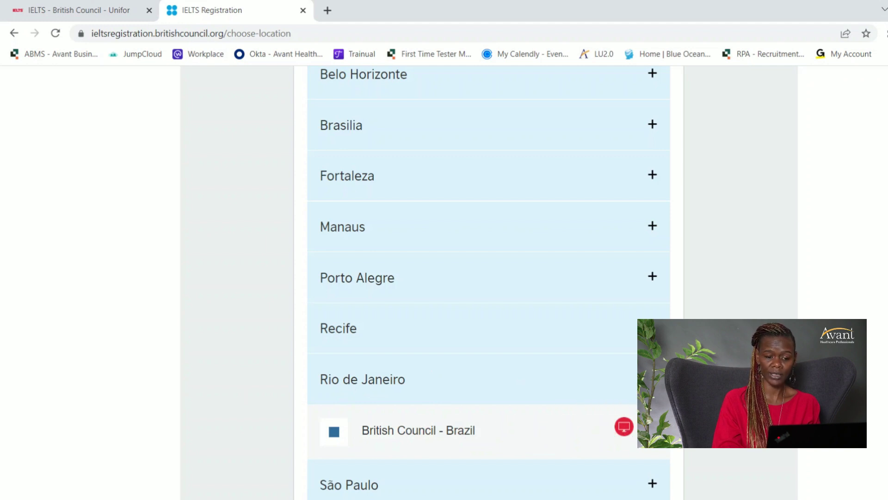
pyautogui.scroll(-5, 489, 282)
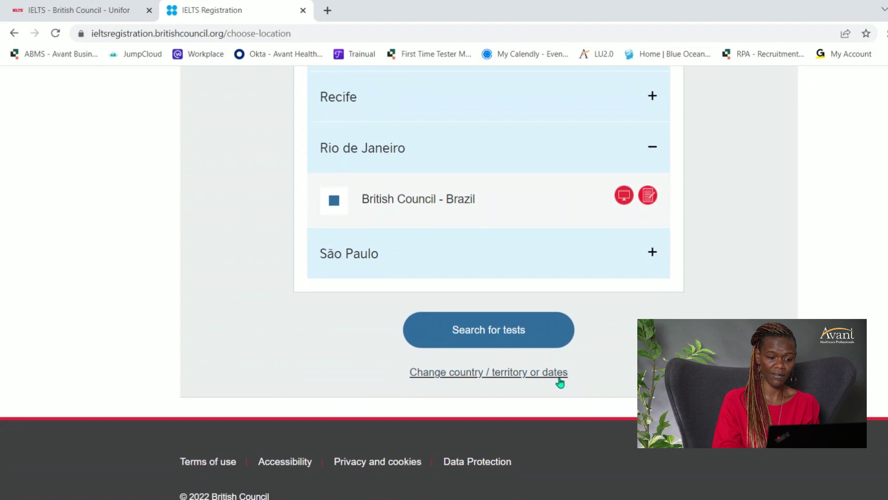
pyautogui.click(501, 330)
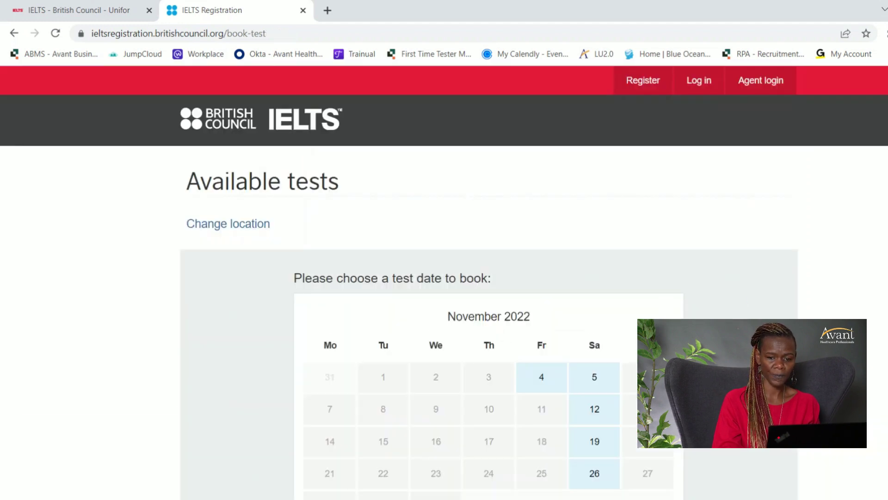
# Pick 4 November as the test date, correcting an initial choice of 19 November.
pyautogui.scroll(-3, 756, 295)
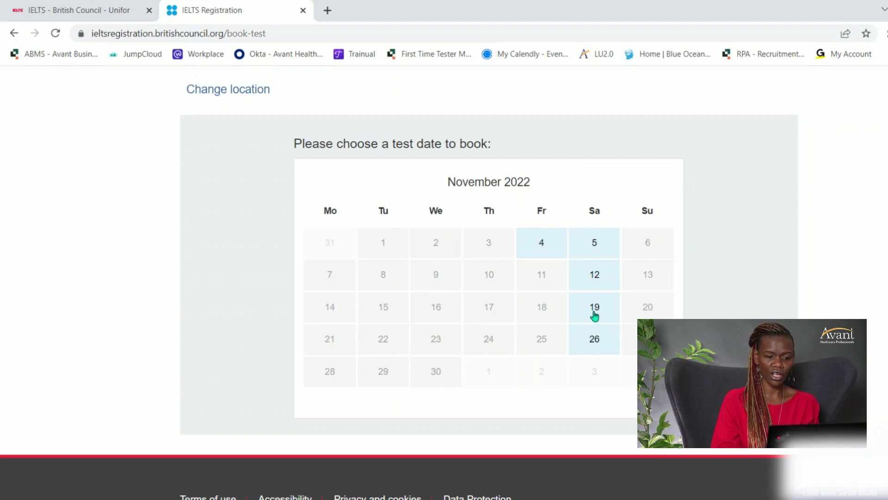
pyautogui.click(595, 315)
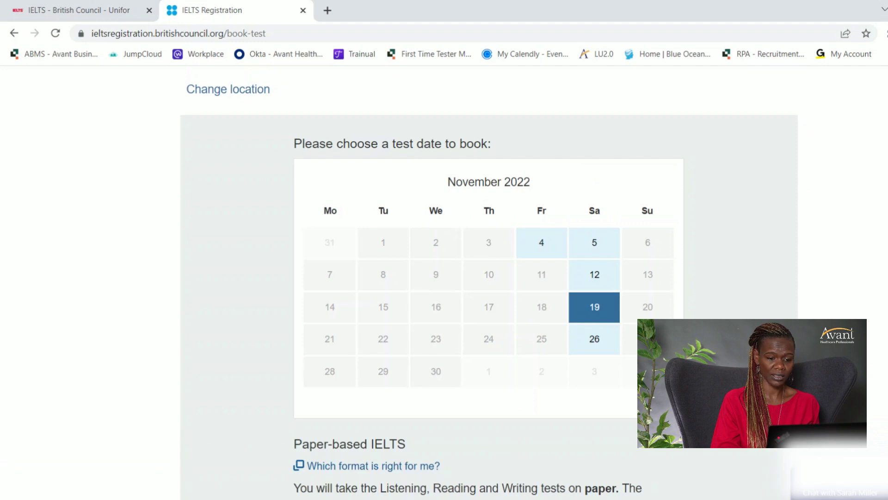
pyautogui.scroll(-6, 489, 282)
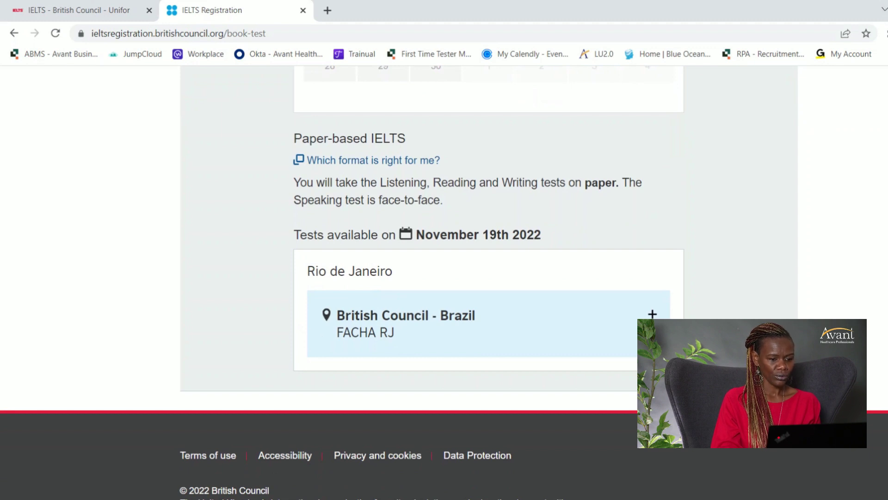
pyautogui.scroll(1, 489, 282)
pyautogui.scroll(2, 488, 277)
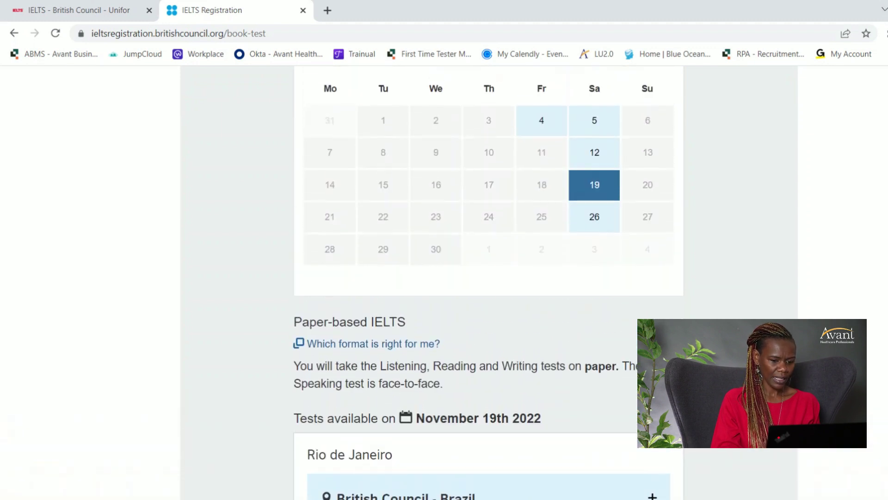
pyautogui.scroll(2, 489, 277)
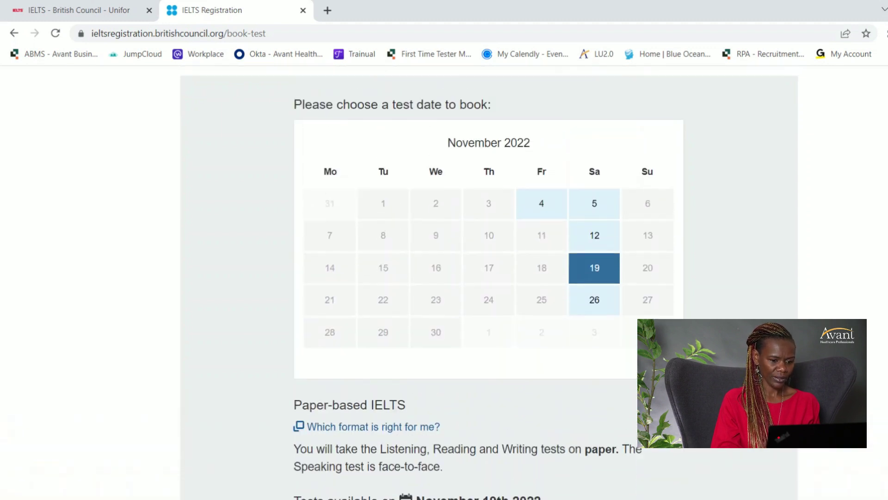
pyautogui.click(541, 201)
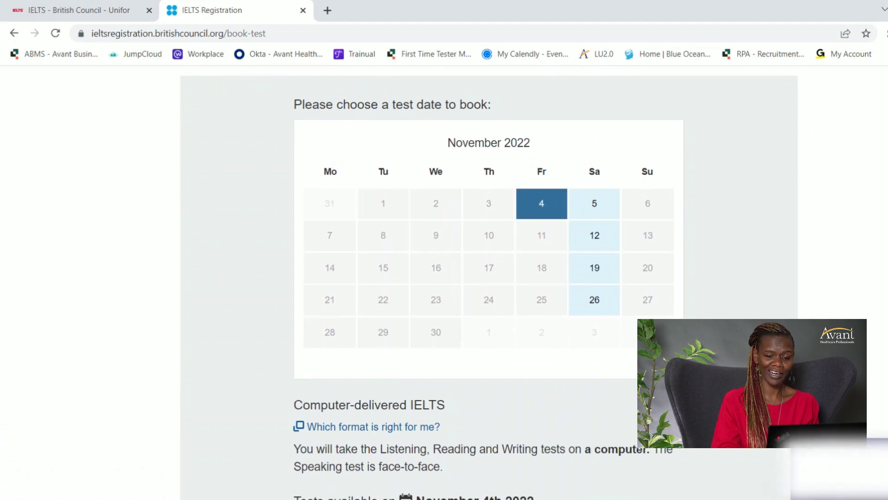
# Choose the 09:00 AM start time at British Council - Brazil and confirm this test.
pyautogui.scroll(-3, 489, 282)
pyautogui.scroll(-2, 489, 282)
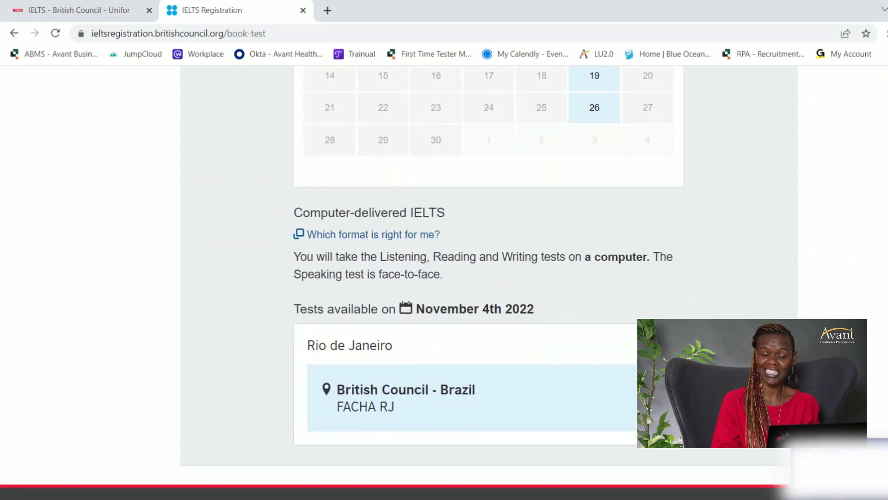
pyautogui.click(412, 398)
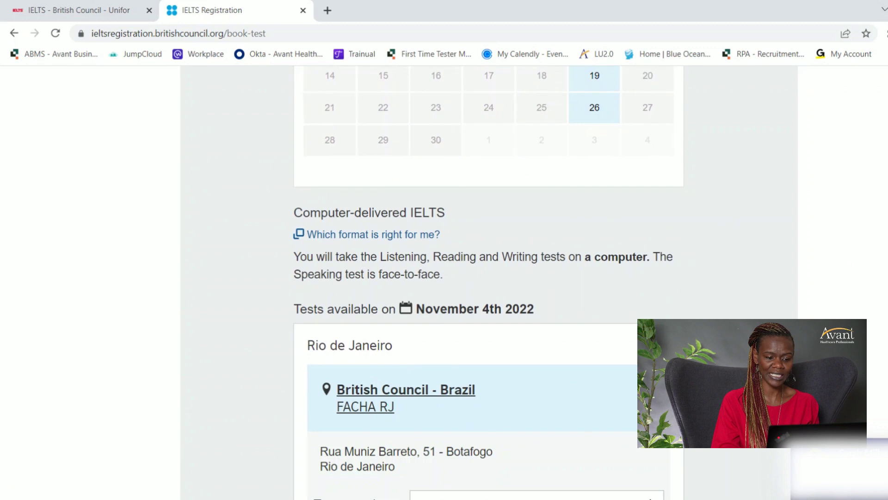
pyautogui.scroll(-4, 489, 282)
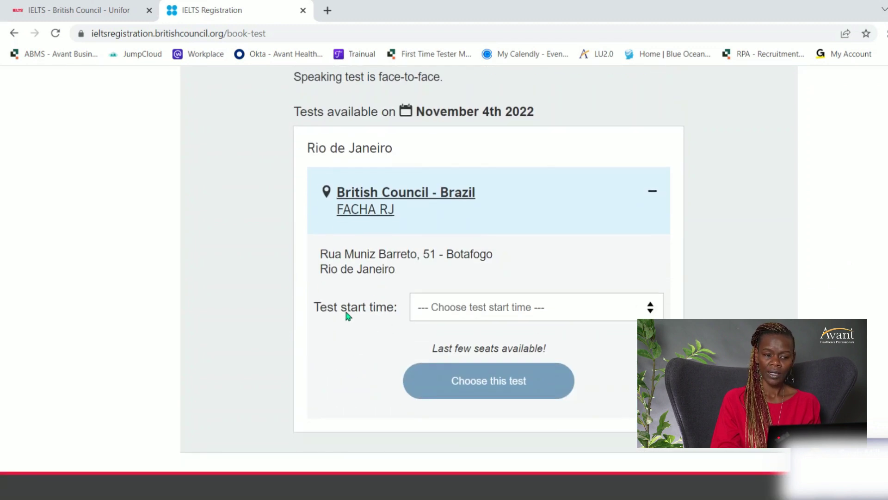
pyautogui.click(650, 307)
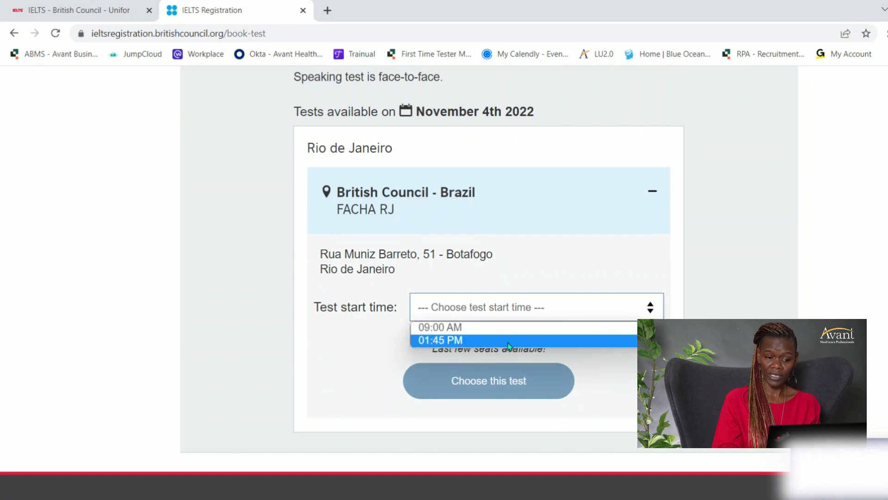
pyautogui.click(460, 327)
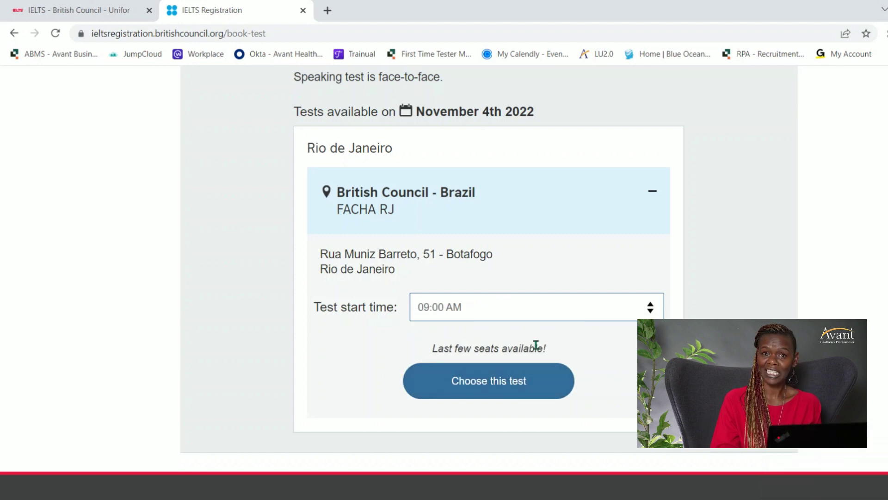
pyautogui.click(487, 387)
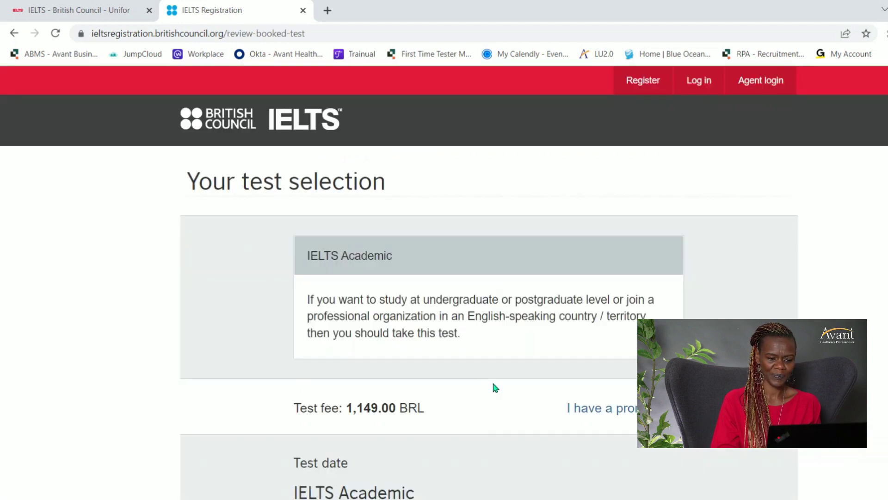
# Check the 1,149.00 BRL fee, Friday 4 November date and FACHA RJ location, then continue.
pyautogui.scroll(-8, 489, 277)
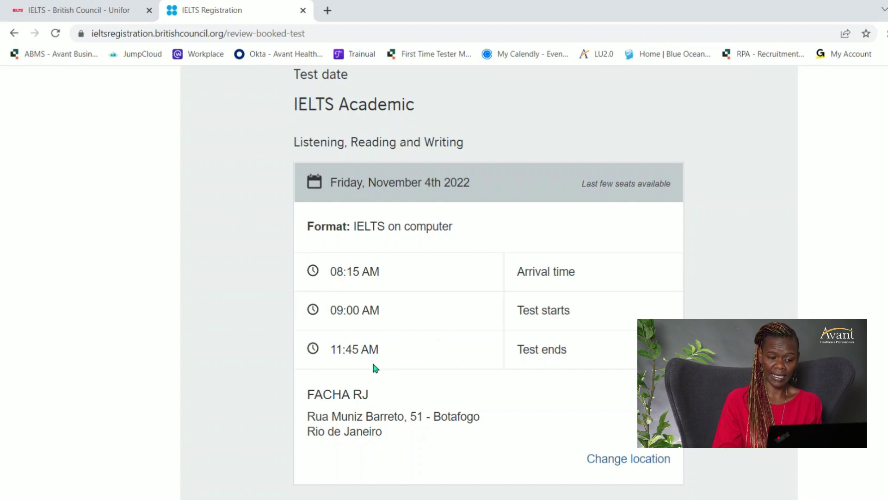
pyautogui.scroll(-8, 489, 282)
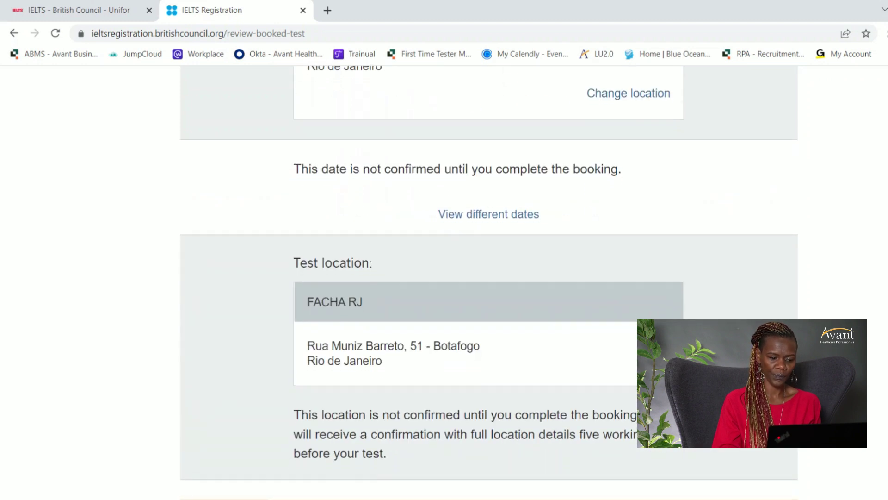
pyautogui.scroll(-5, 484, 375)
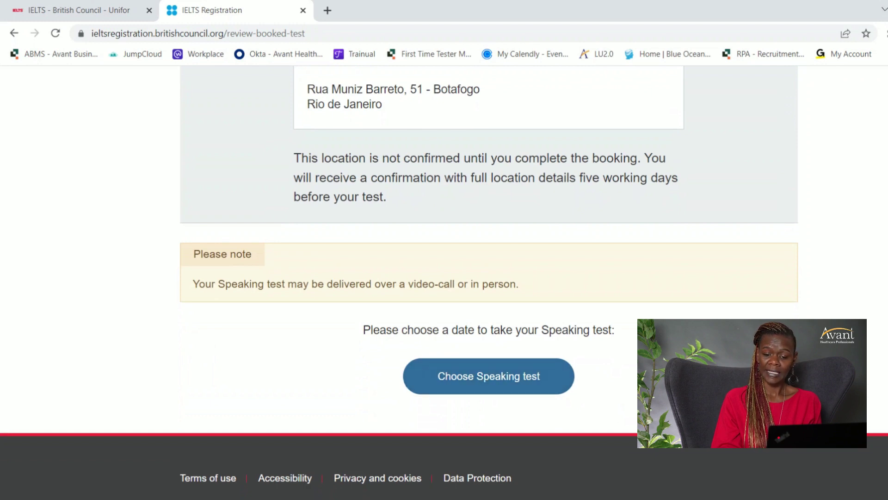
pyautogui.scroll(17, 445, 275)
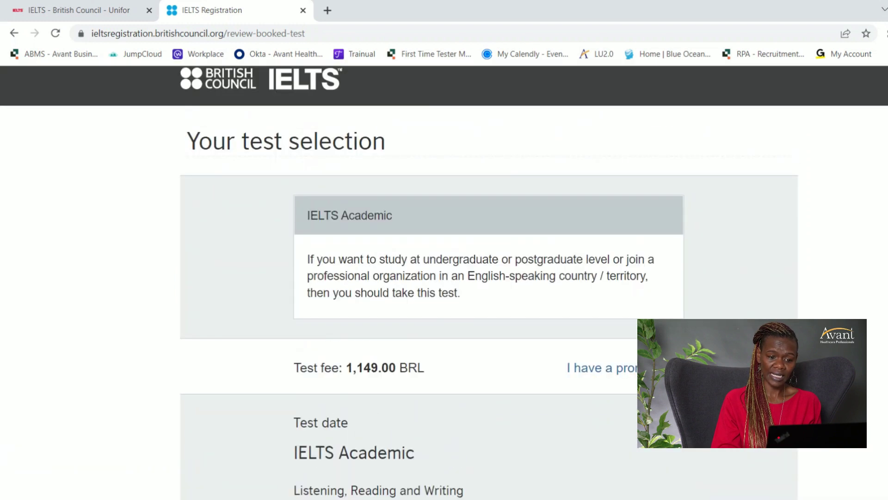
pyautogui.scroll(-15, 530, 423)
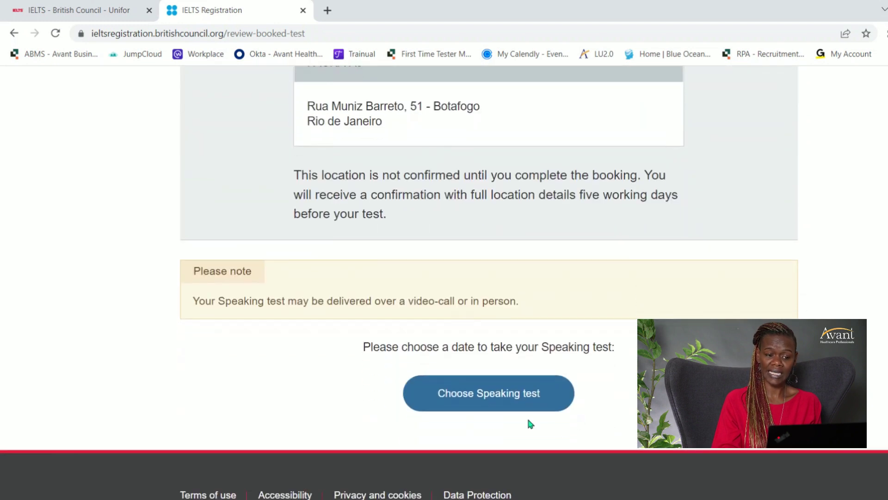
pyautogui.click(493, 387)
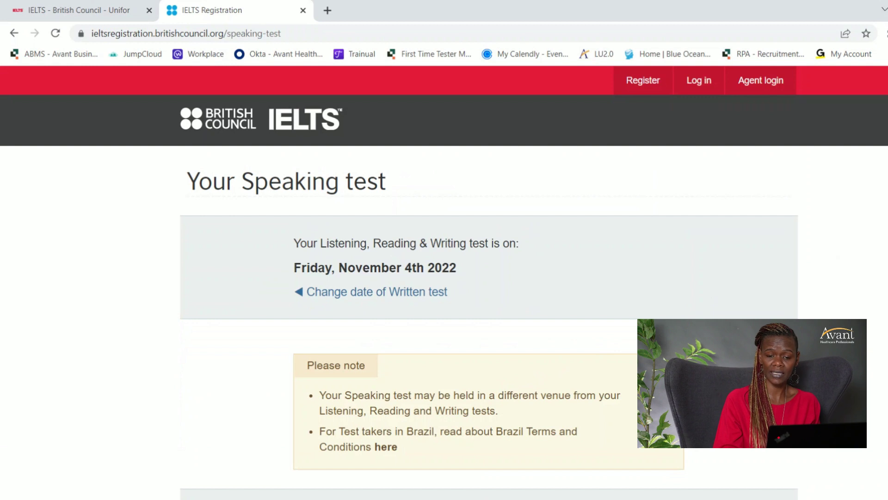
# Select the 04:00 PM Speaking test slot on Friday 4 November 2022.
pyautogui.scroll(-1, 444, 278)
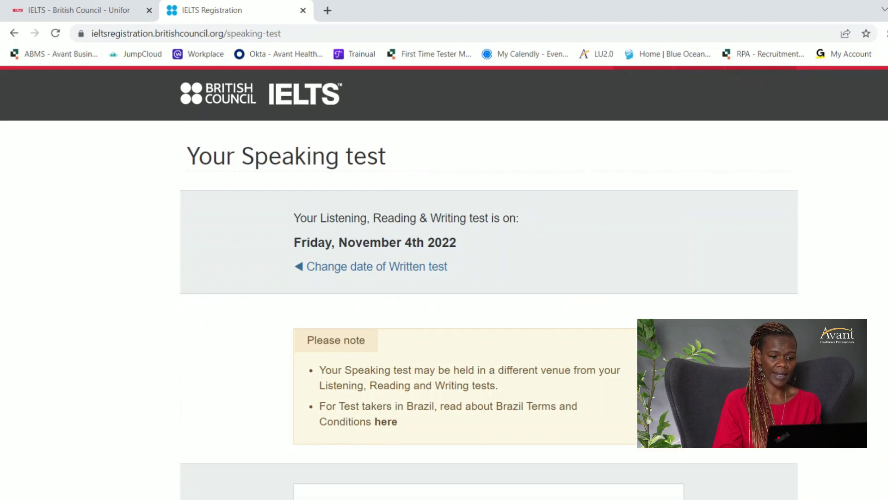
pyautogui.scroll(-3, 444, 277)
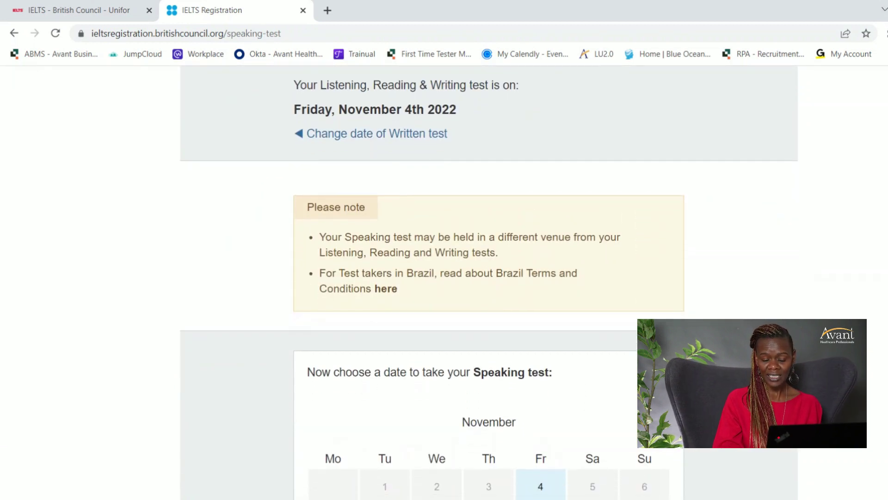
pyautogui.scroll(-1, 504, 285)
pyautogui.scroll(-1, 444, 277)
pyautogui.scroll(-1, 444, 278)
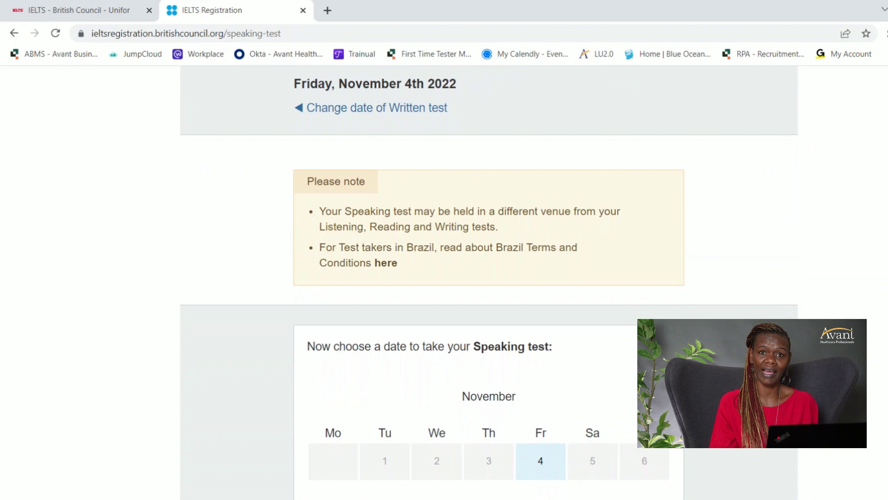
pyautogui.scroll(-1, 489, 283)
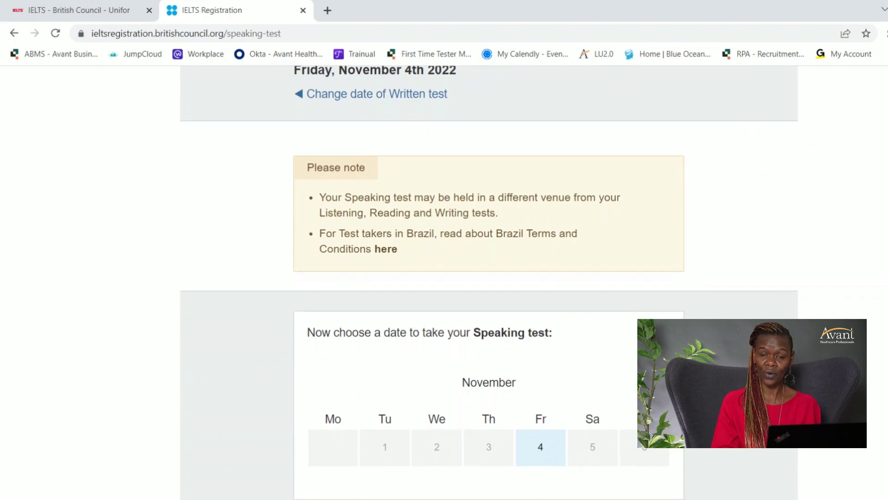
pyautogui.scroll(-10, 489, 283)
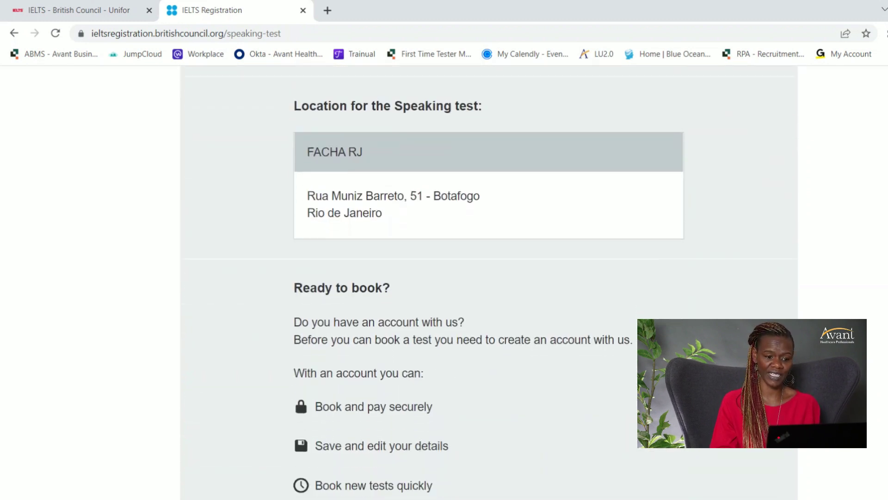
pyautogui.scroll(-4, 488, 282)
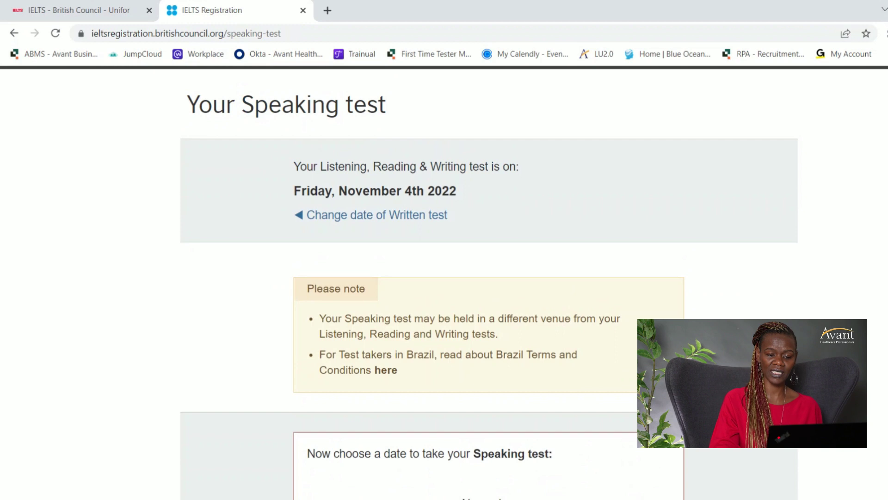
pyautogui.scroll(-5, 489, 282)
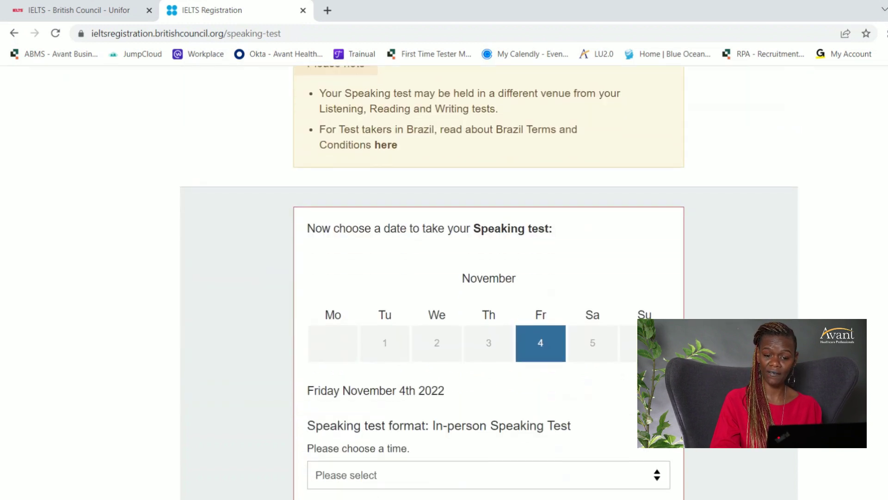
pyautogui.scroll(-3, 489, 283)
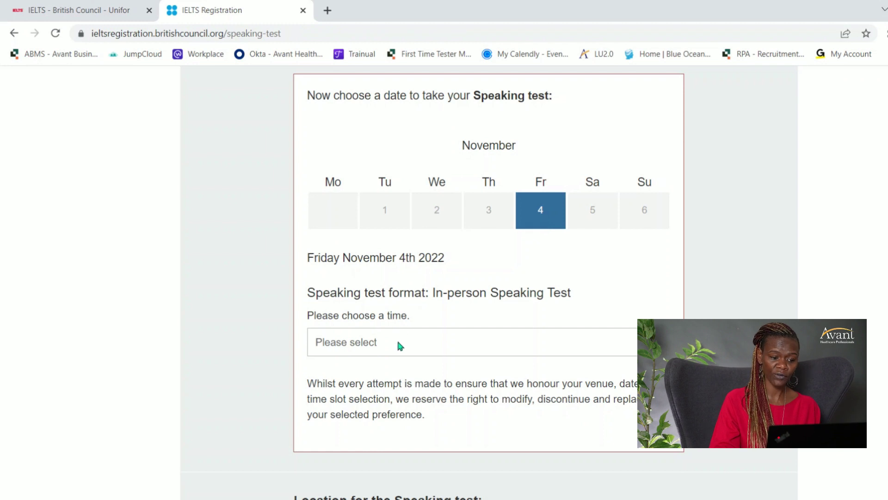
pyautogui.click(509, 347)
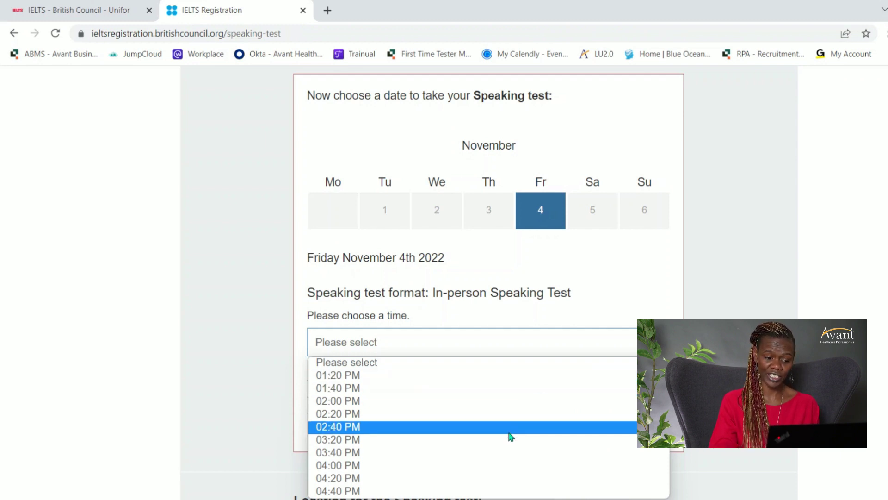
pyautogui.click(470, 466)
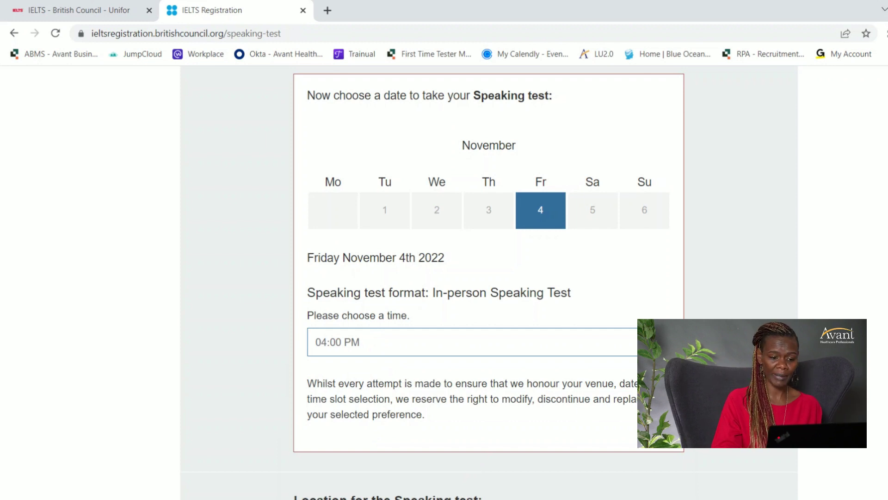
# Proceed to create an account to continue the booking.
pyautogui.scroll(-2, 488, 454)
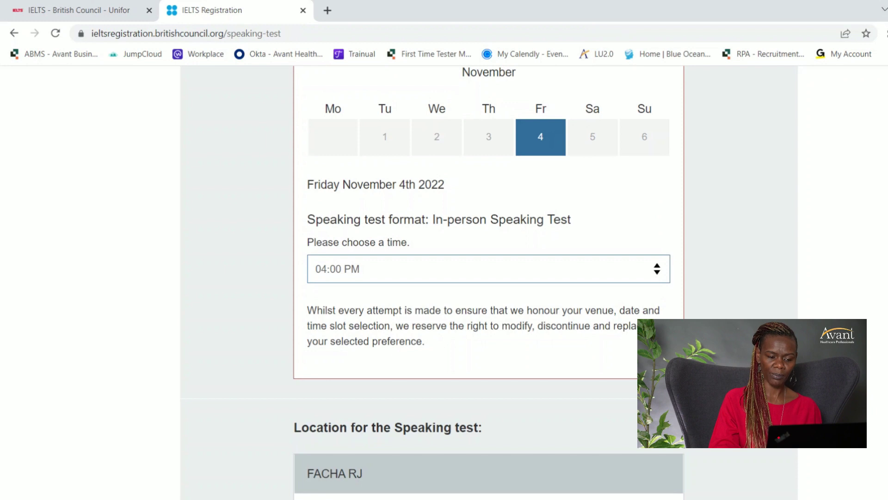
pyautogui.scroll(-7, 489, 282)
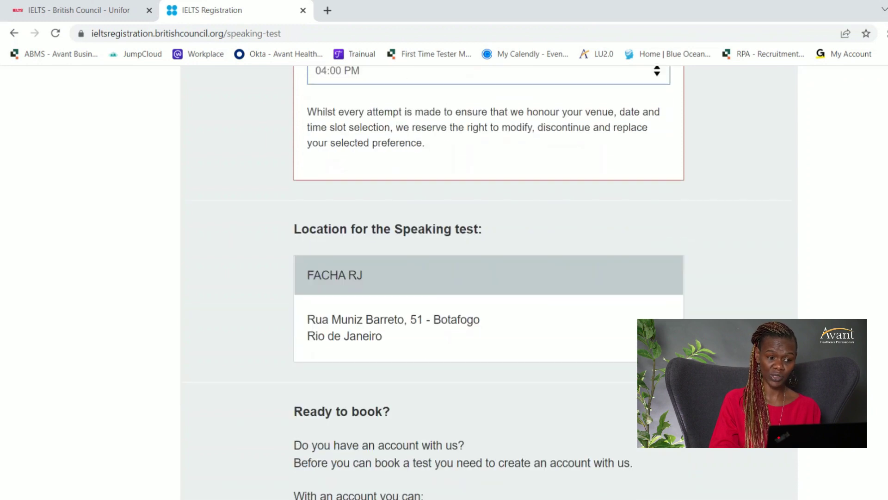
pyautogui.scroll(-5, 501, 300)
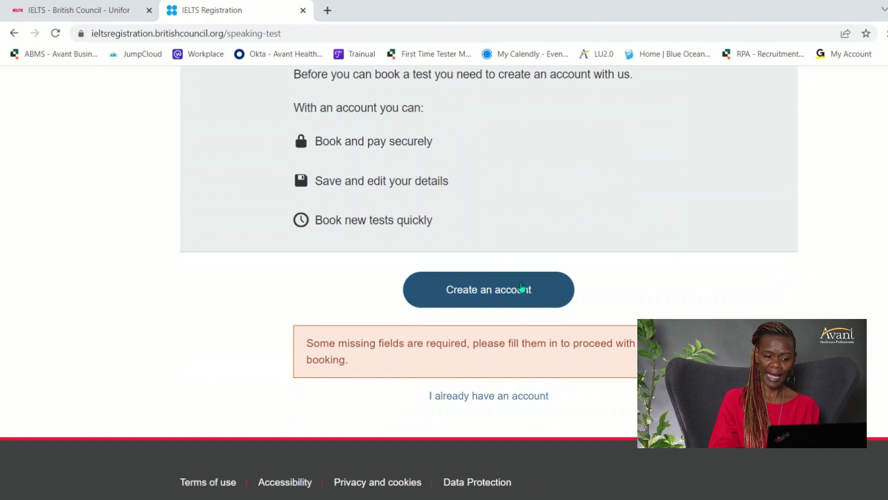
pyautogui.click(482, 299)
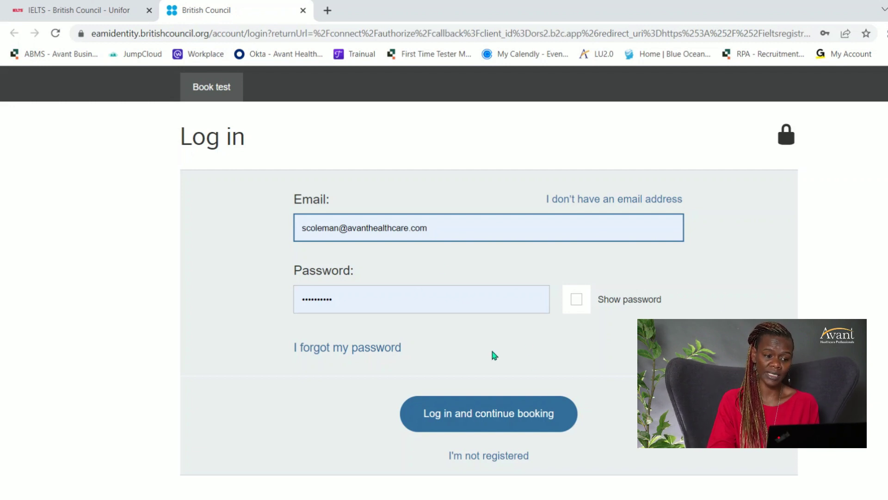
# Log in with the saved email and password and resume the held booking.
pyautogui.click(498, 418)
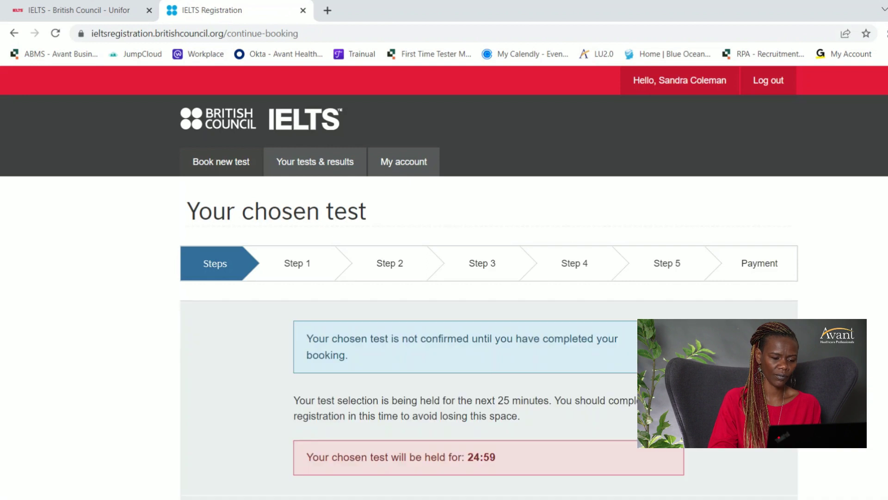
# Check the chosen test's times, venue and 1,149.00 BRL fee, then book it.
pyautogui.scroll(-4, 488, 282)
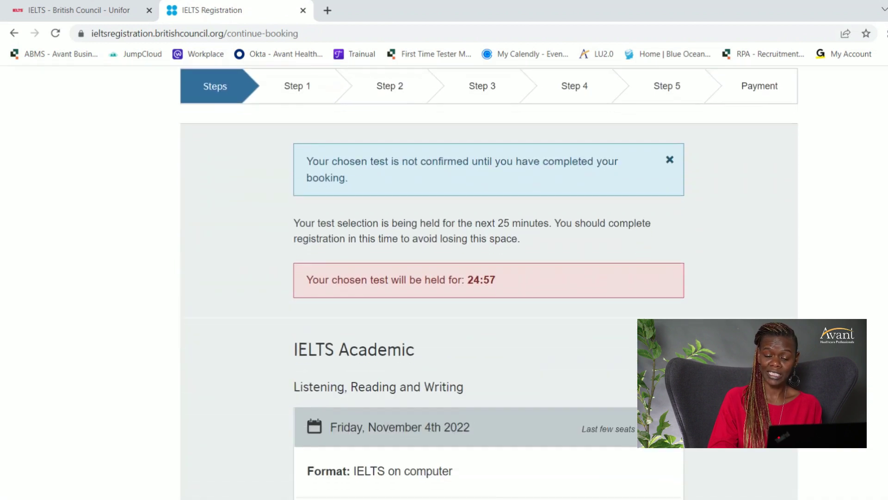
pyautogui.scroll(-1, 488, 283)
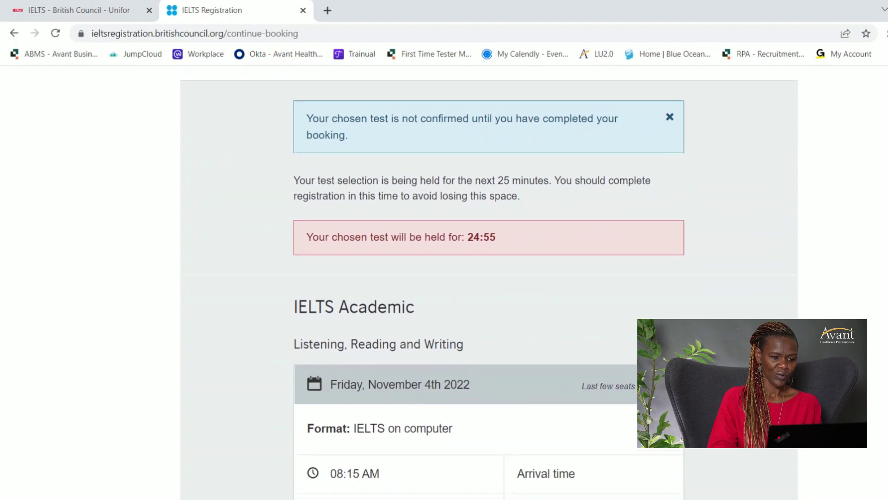
pyautogui.scroll(1, 488, 282)
pyautogui.scroll(-7, 488, 282)
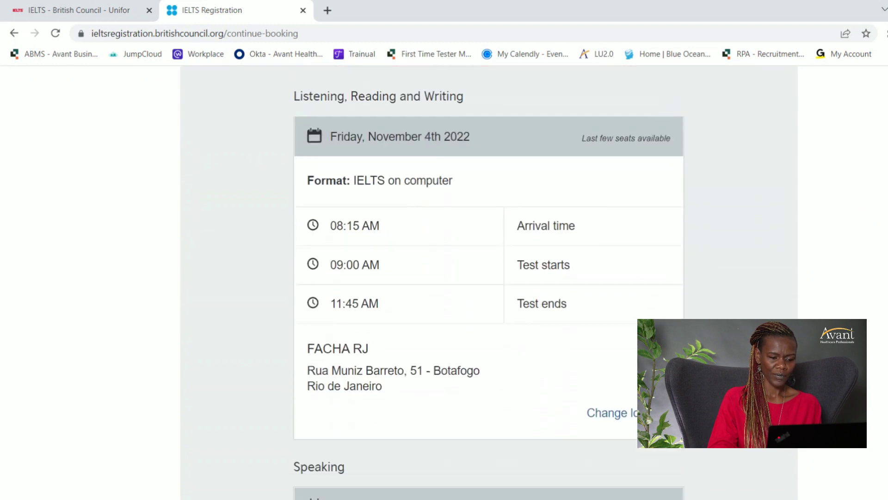
pyautogui.scroll(-7, 488, 282)
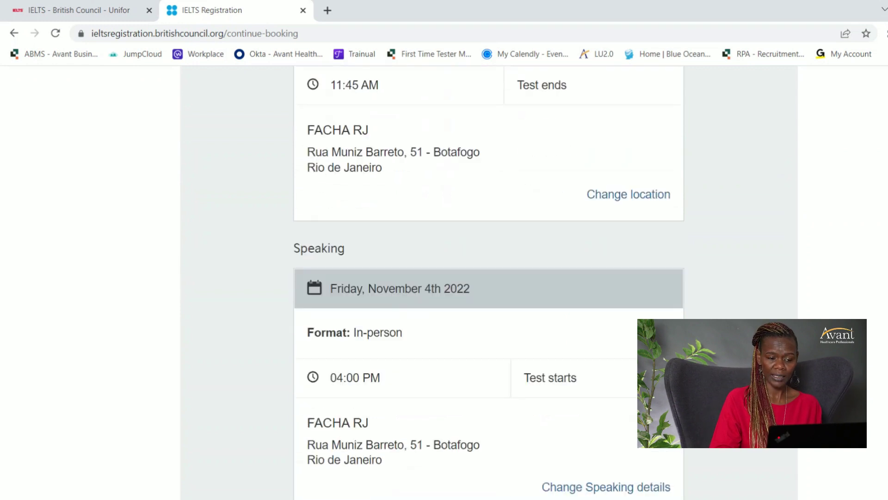
pyautogui.scroll(1, 488, 282)
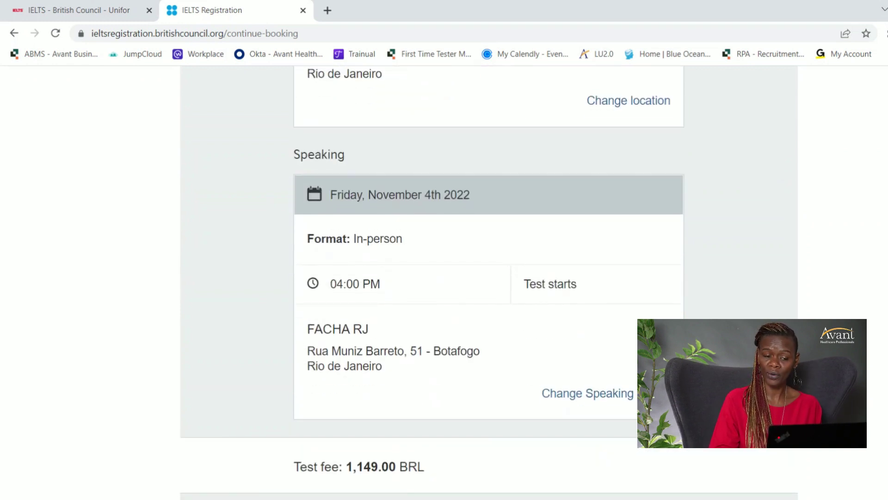
pyautogui.scroll(-7, 489, 282)
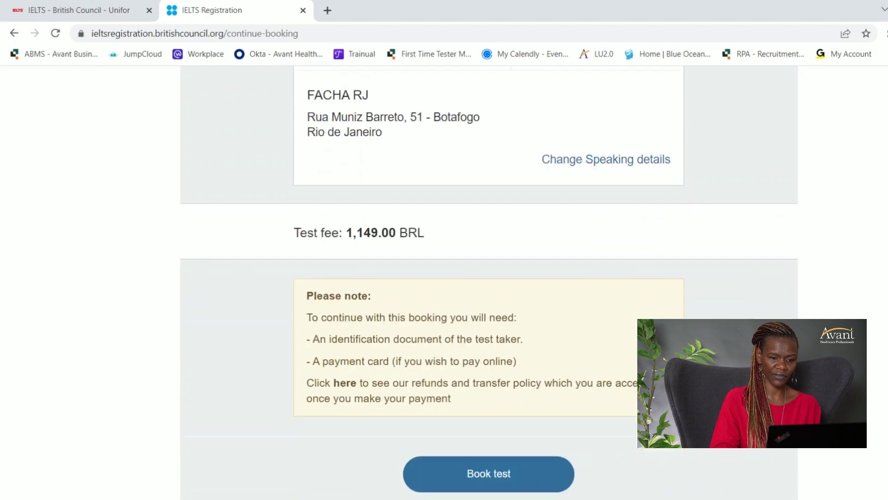
pyautogui.scroll(-1, 489, 282)
pyautogui.click(490, 379)
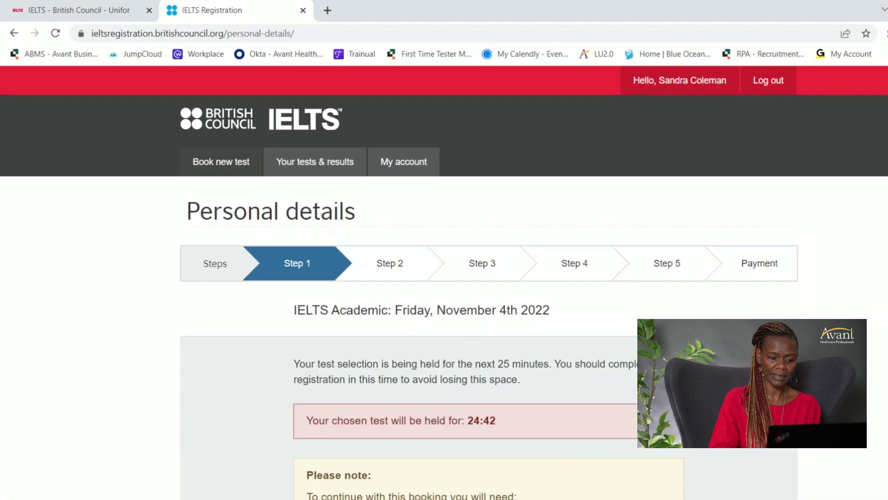
# Verify Philippines residence, address, town and mobile number, then proceed to add ID.
pyautogui.scroll(-9, 876, 316)
pyautogui.scroll(-2, 488, 282)
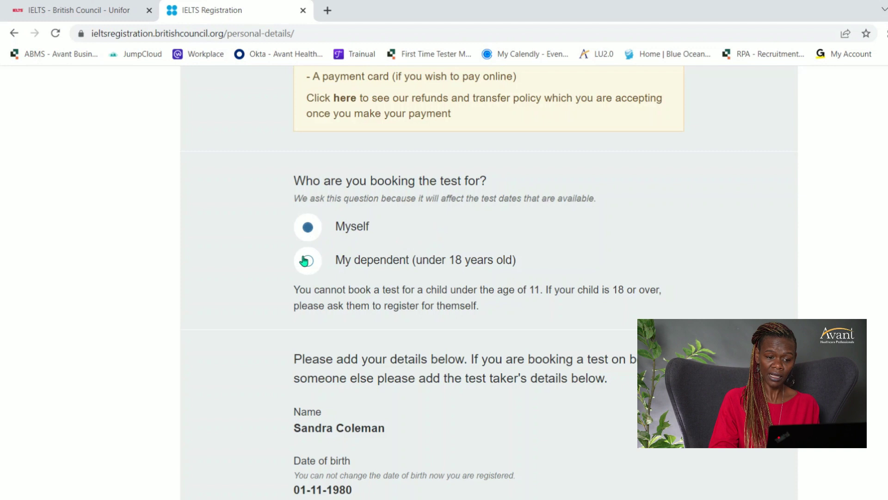
pyautogui.scroll(-5, 488, 282)
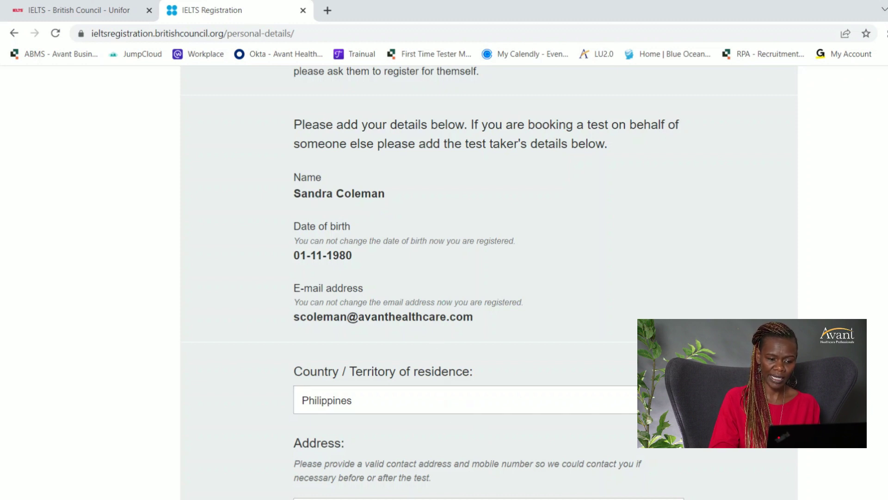
pyautogui.scroll(-4, 489, 282)
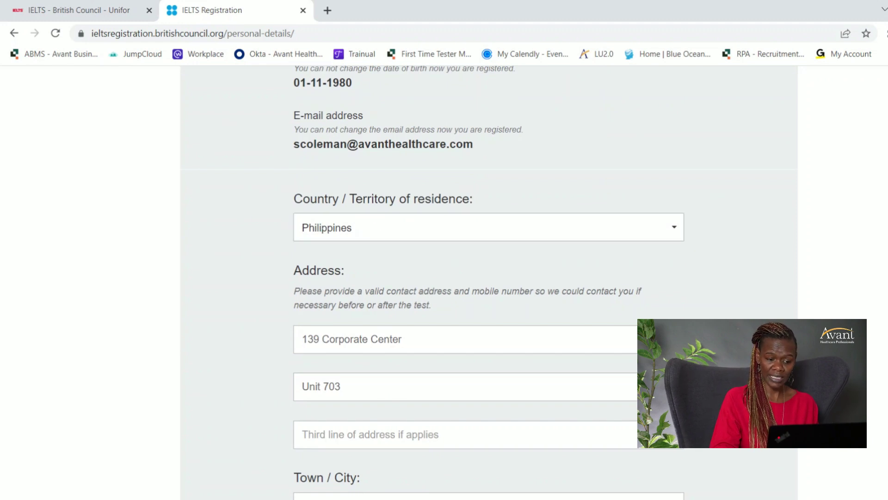
pyautogui.scroll(-5, 489, 282)
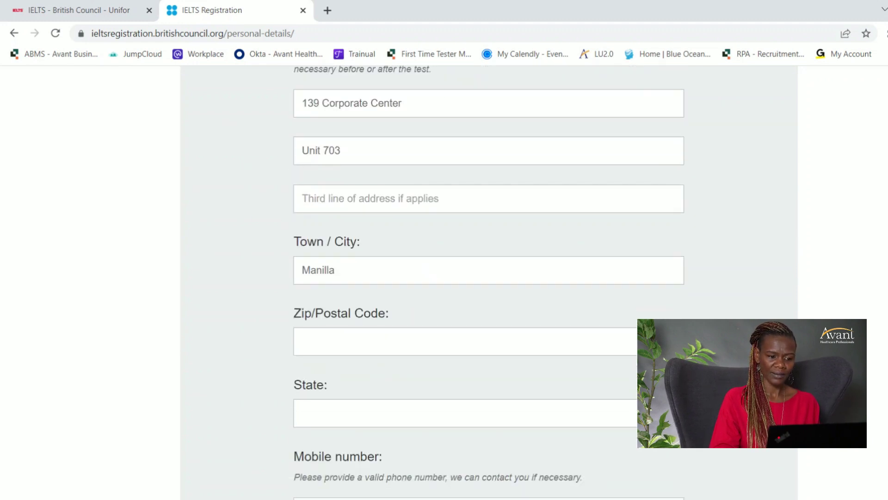
pyautogui.scroll(3, 489, 282)
pyautogui.scroll(-5, 489, 282)
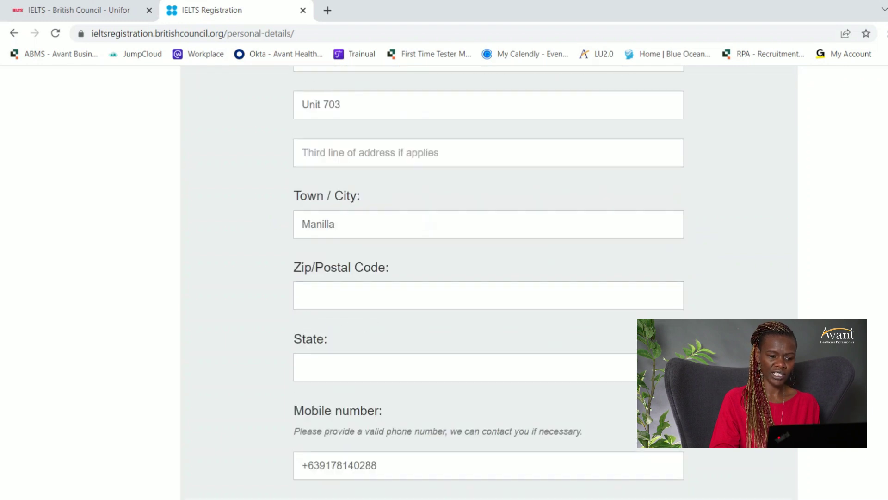
pyautogui.scroll(2, 488, 282)
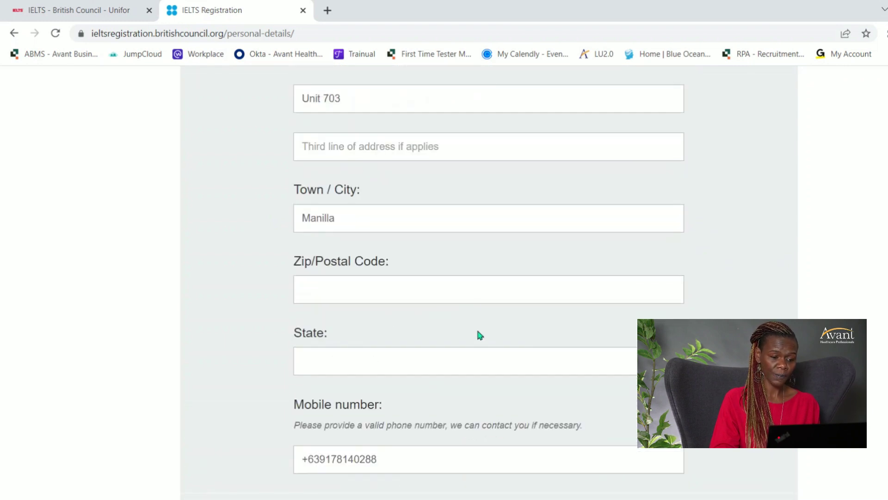
pyautogui.scroll(-4, 489, 282)
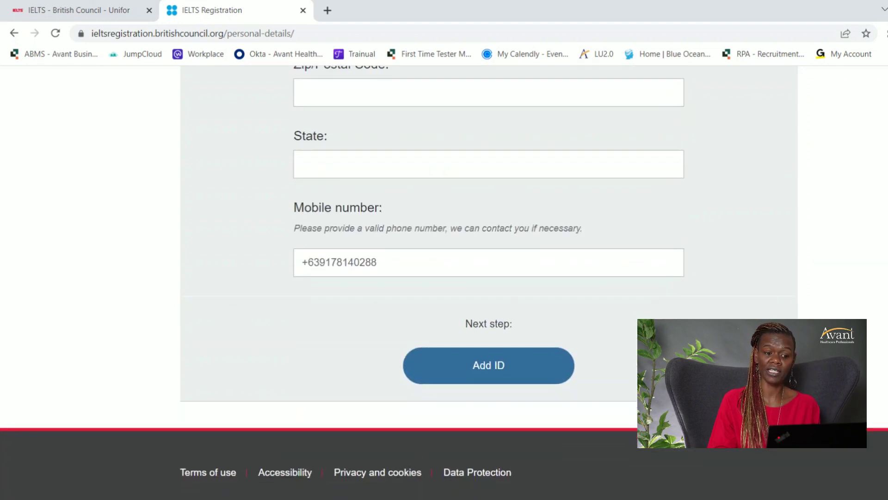
pyautogui.click(488, 366)
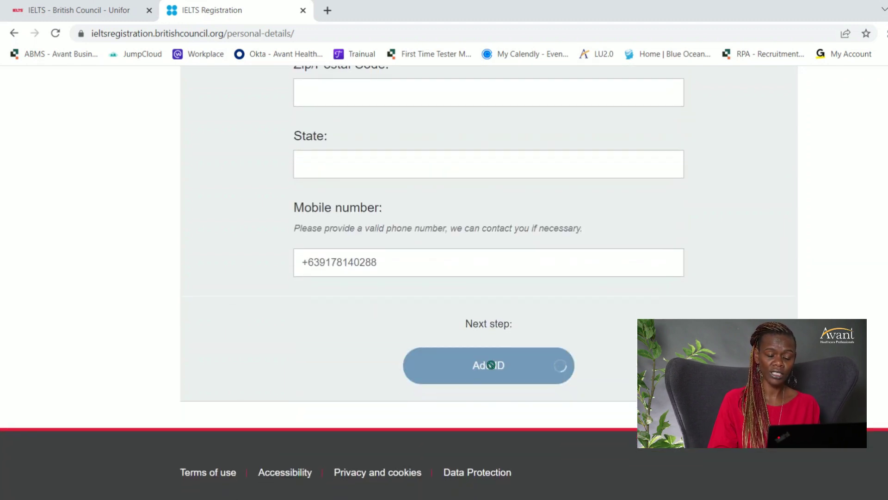
# Enter the passport number and set the expiry month to October.
pyautogui.scroll(-8, 444, 282)
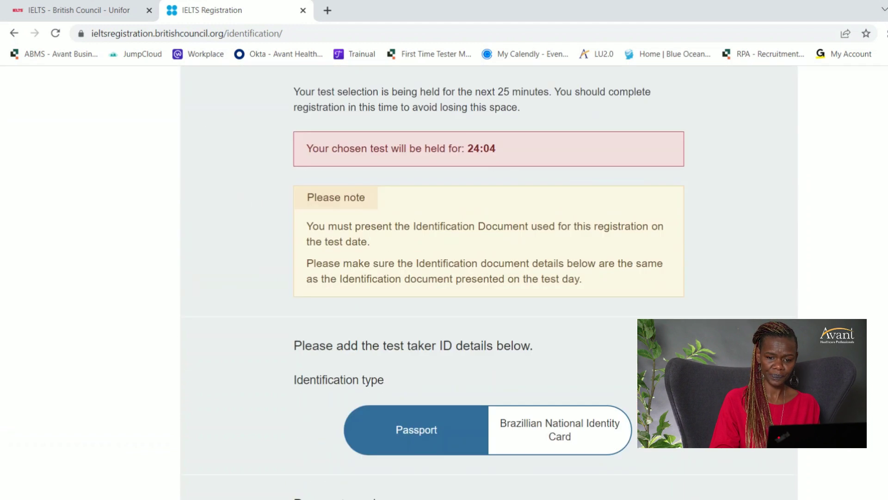
pyautogui.scroll(-3, 444, 282)
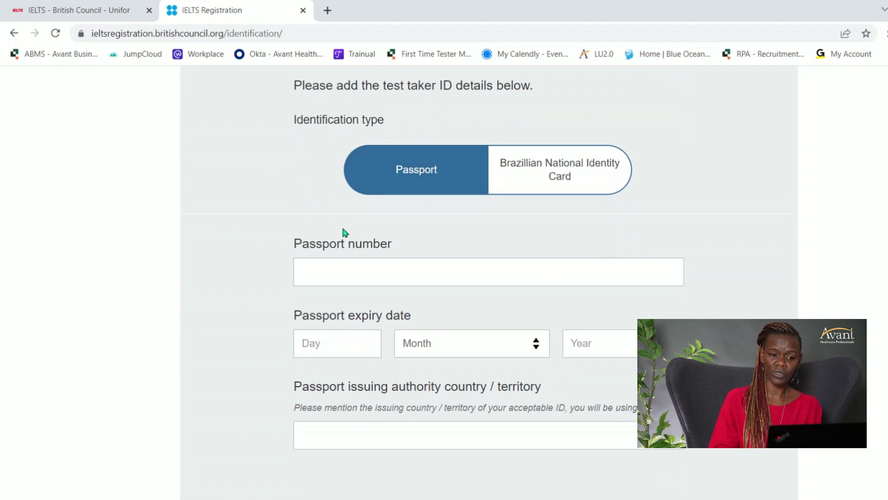
pyautogui.click(342, 264)
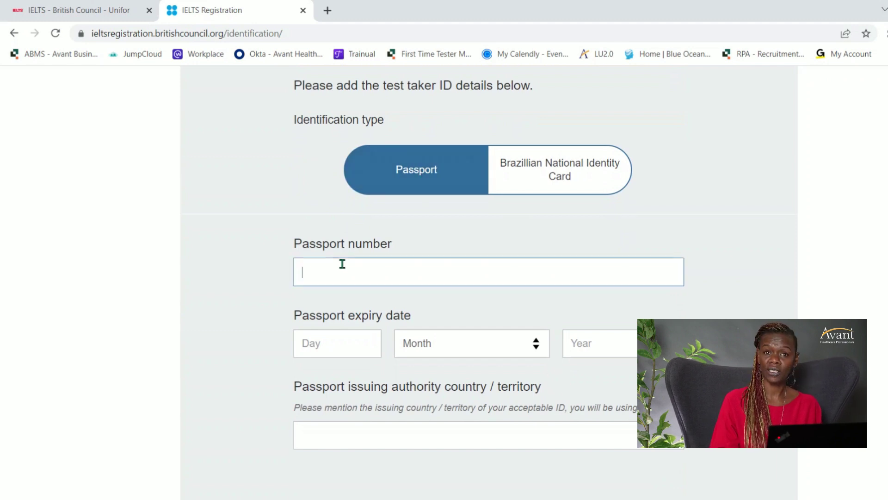
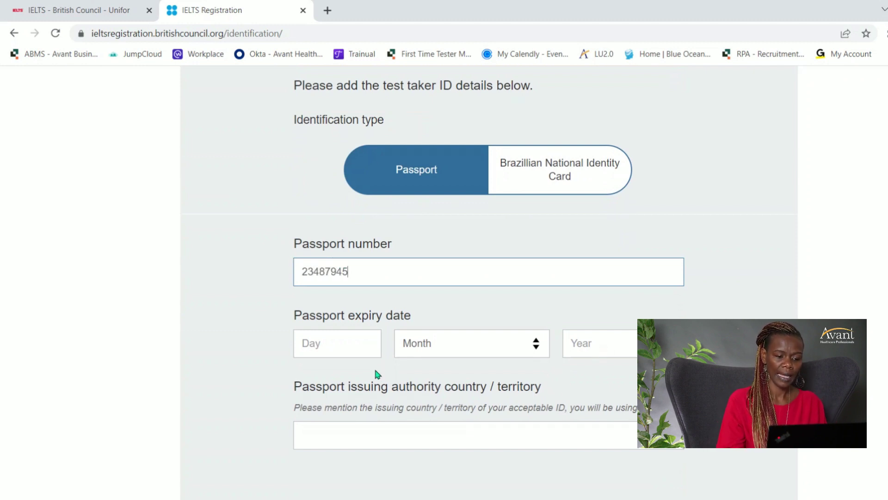
pyautogui.click(369, 347)
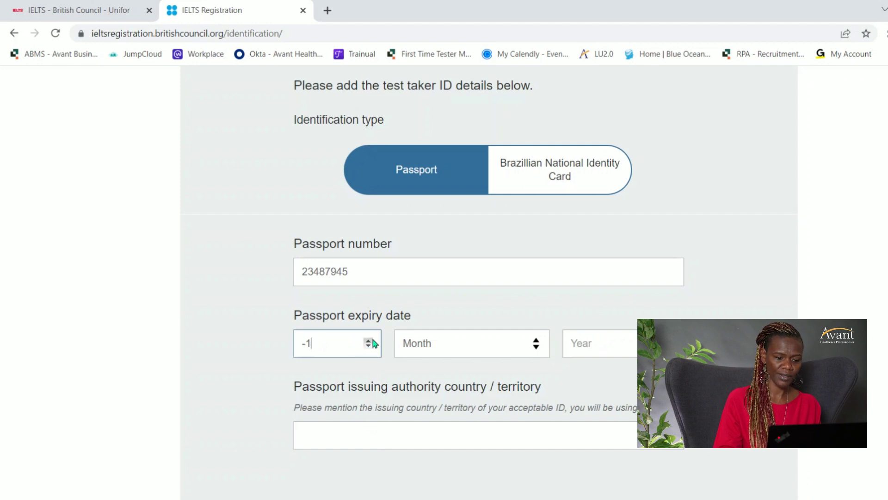
pyautogui.click(369, 347)
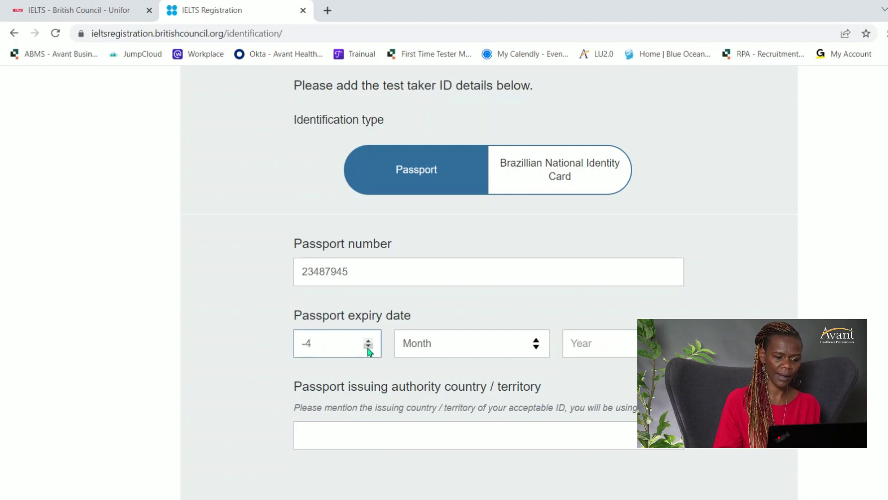
pyautogui.click(539, 342)
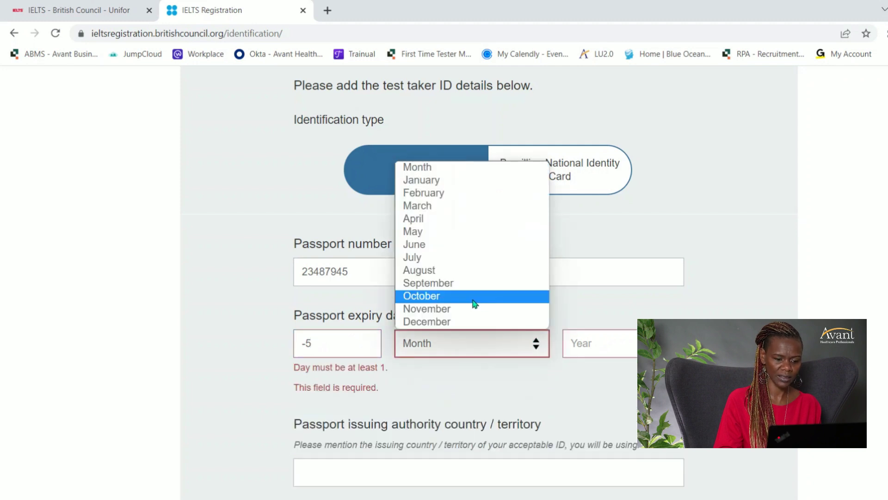
pyautogui.click(472, 296)
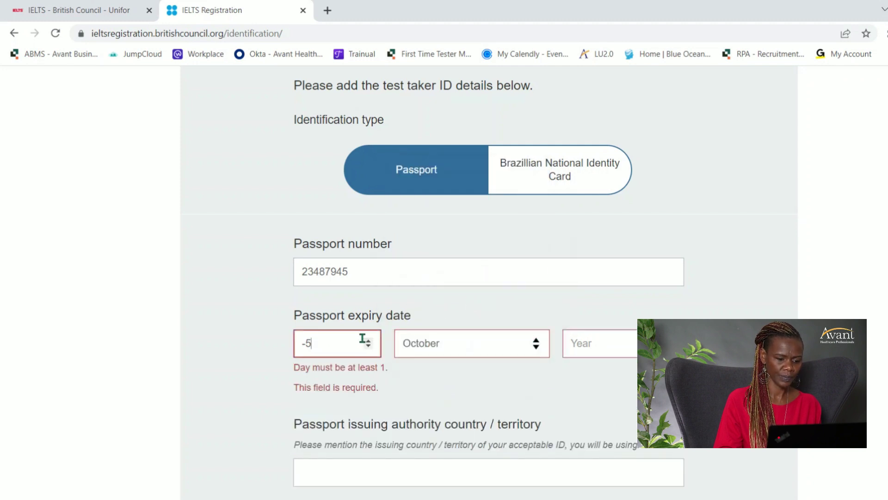
# Correct the passport expiry day to 15 and year to 2030.
pyautogui.moveTo(369, 343); pyautogui.dragTo(297, 343)
pyautogui.write('15')
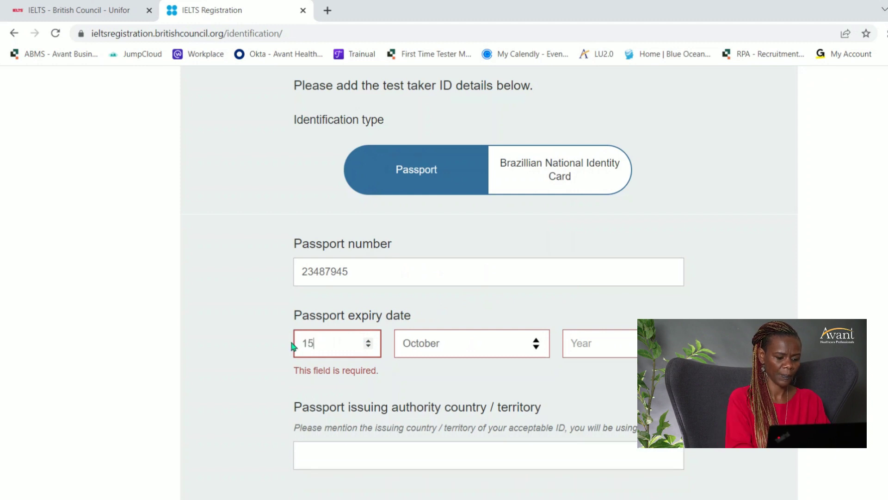
pyautogui.click(605, 343)
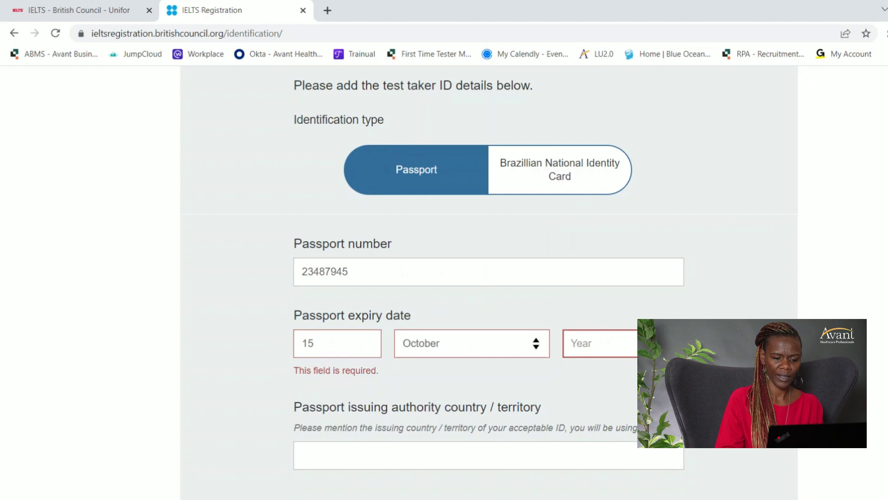
pyautogui.press('Down')
pyautogui.moveTo(623, 342); pyautogui.dragTo(530, 356)
pyautogui.write('2030')
# Enter Brazil as issuing country and continue to additional details.
pyautogui.click(405, 434)
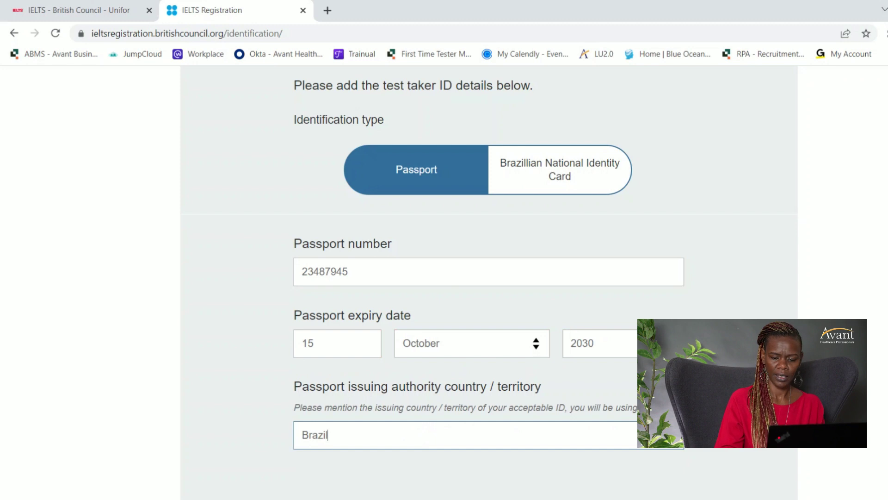
pyautogui.scroll(-5, 444, 278)
pyautogui.click(522, 287)
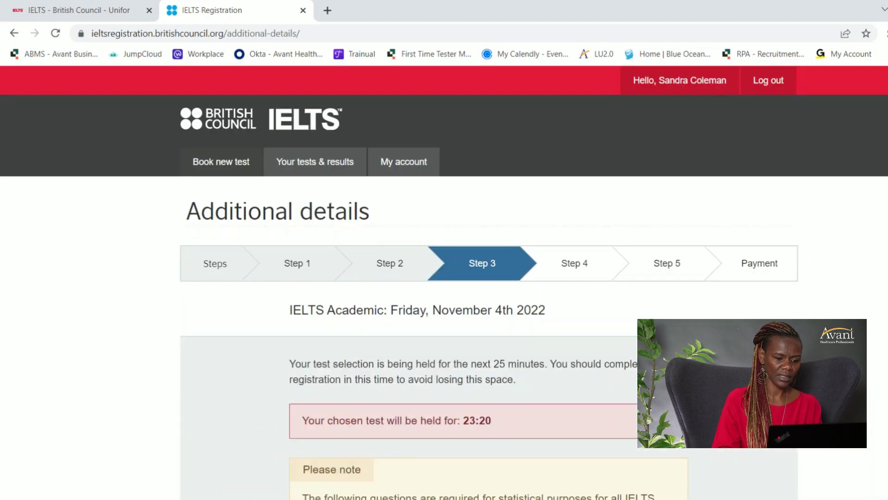
# Set gender to Female, title to Mrs and nationality to Philippines.
pyautogui.scroll(-8, 445, 277)
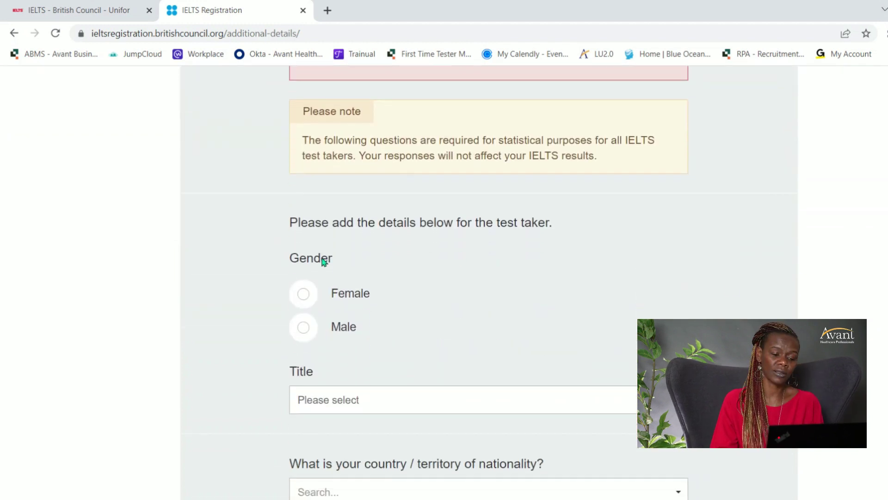
pyautogui.click(308, 297)
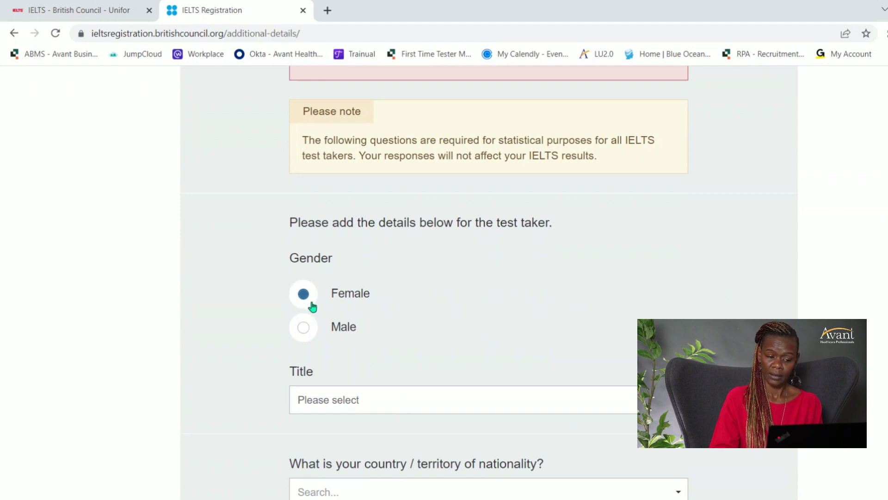
pyautogui.click(416, 399)
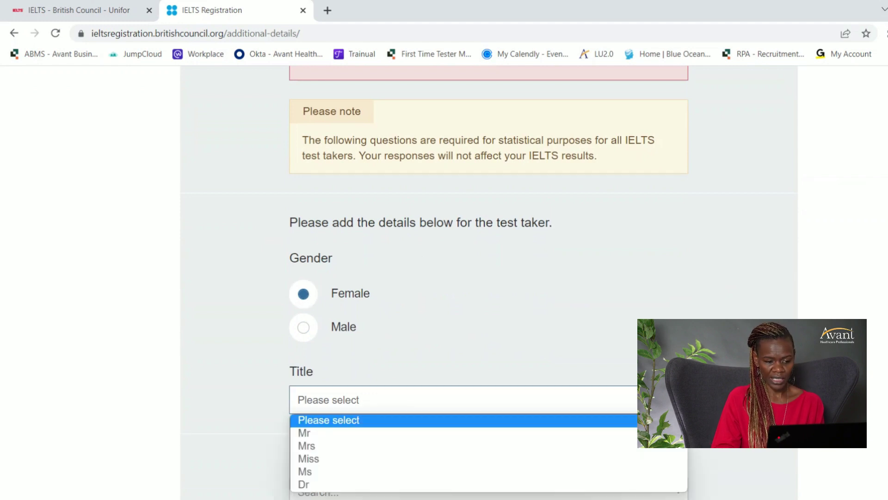
pyautogui.click(415, 447)
pyautogui.scroll(-5, 488, 277)
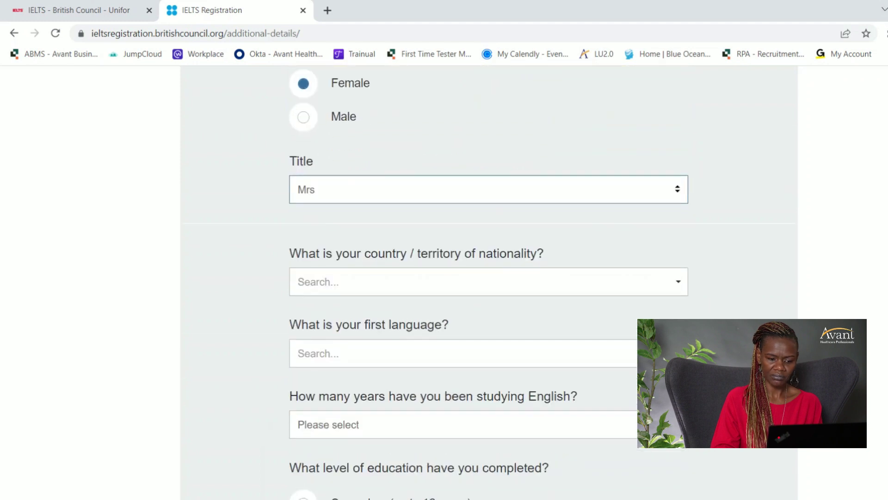
pyautogui.click(676, 284)
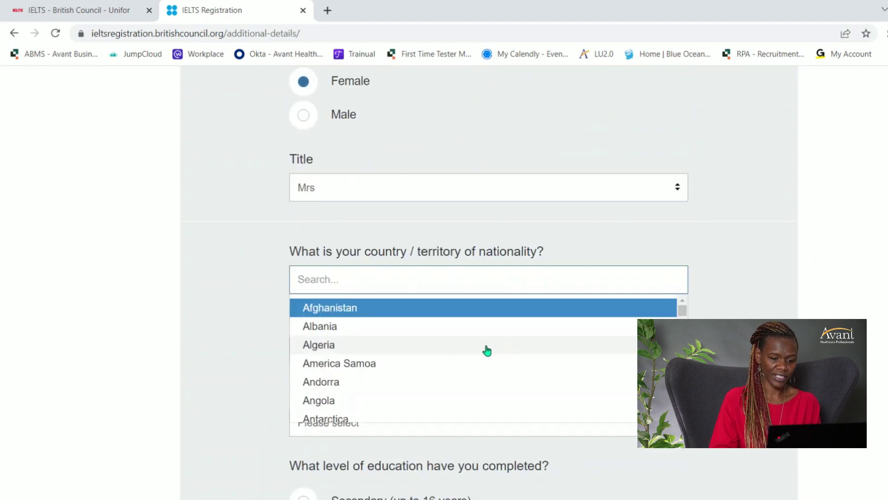
pyautogui.scroll(-3, 463, 361)
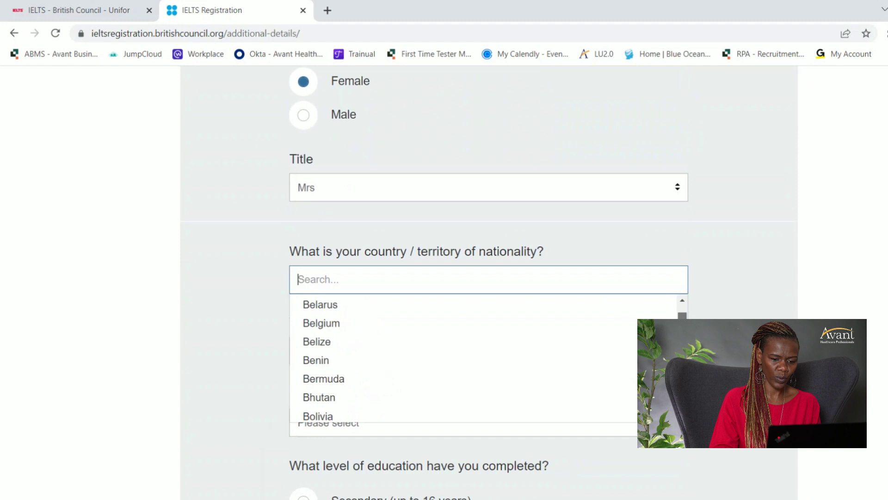
pyautogui.write('ph')
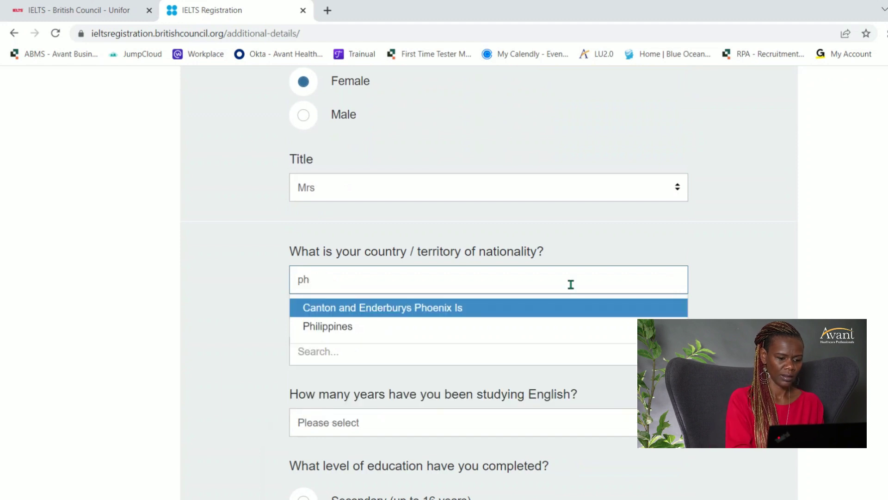
pyautogui.click(434, 327)
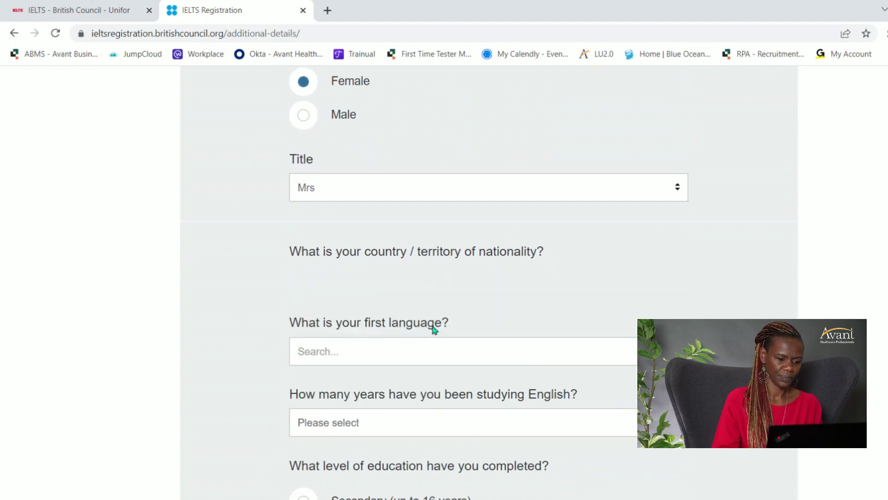
# Choose English as first language, 8 years of study and Degree education, then continue.
pyautogui.click(425, 359)
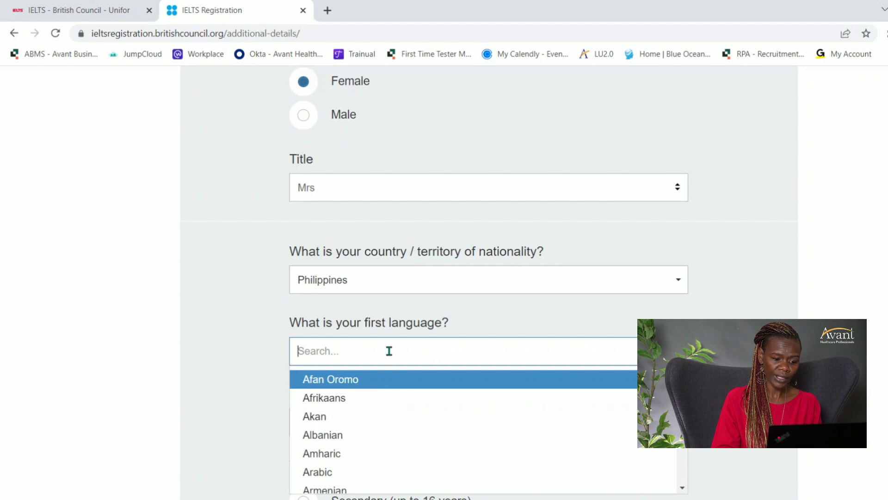
pyautogui.write('en')
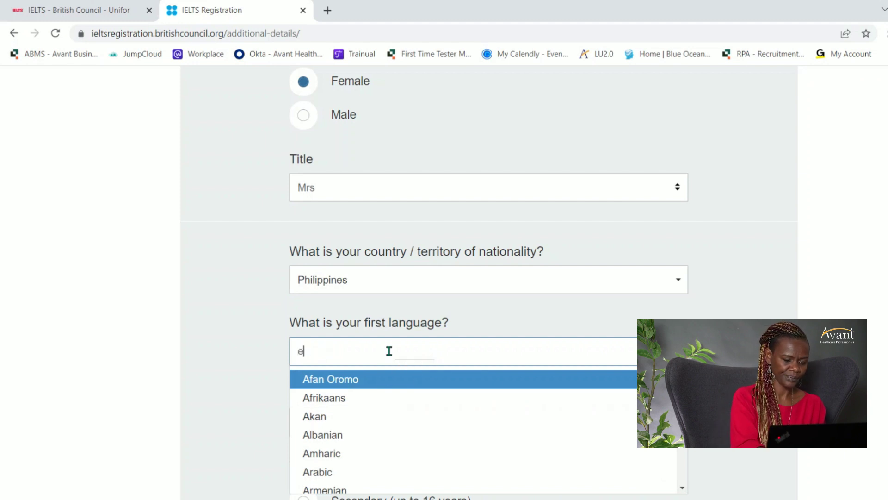
pyautogui.click(363, 416)
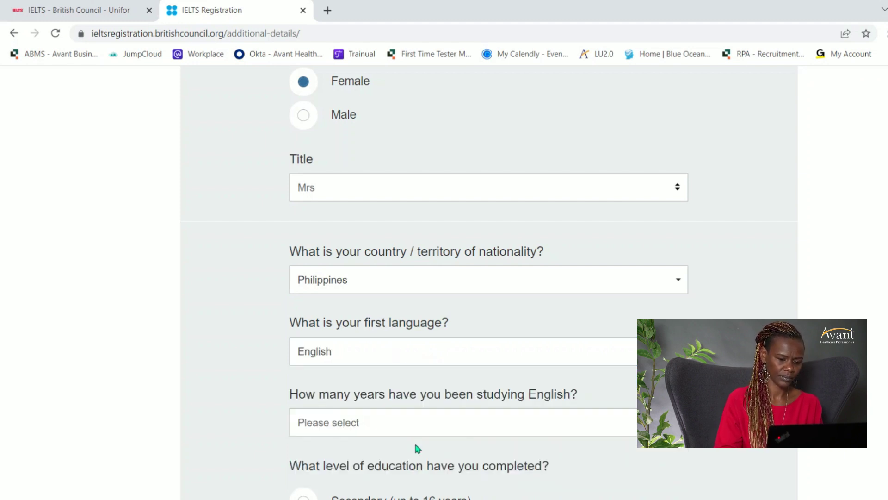
pyautogui.click(447, 434)
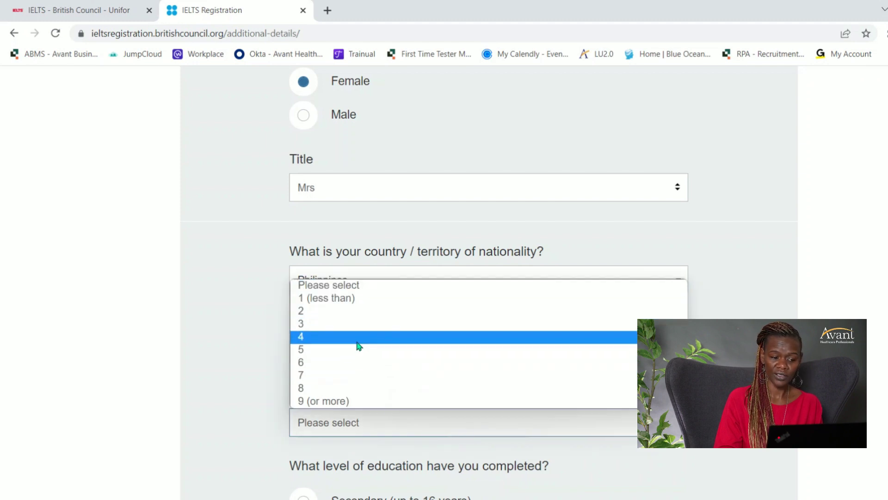
pyautogui.click(352, 389)
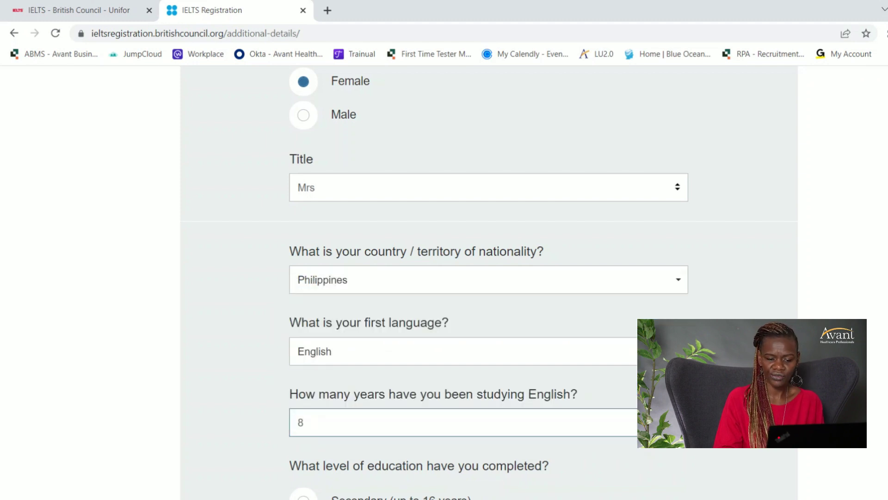
pyautogui.scroll(-4, 364, 242)
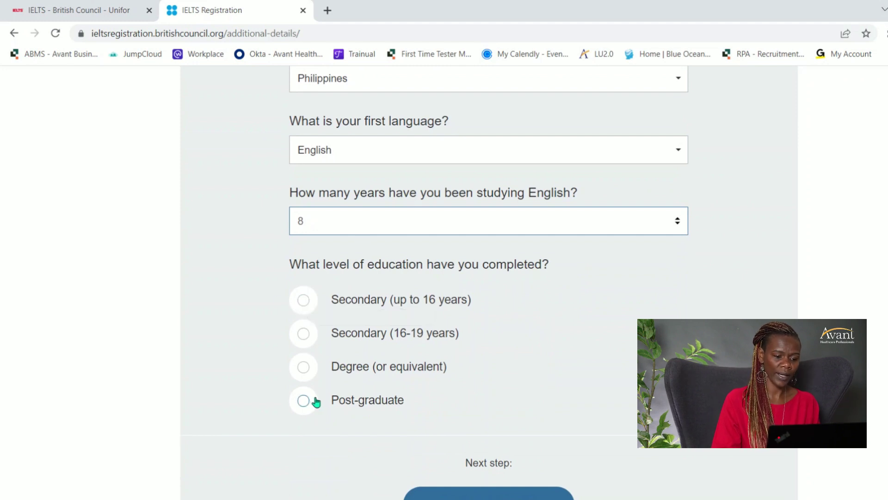
pyautogui.click(303, 367)
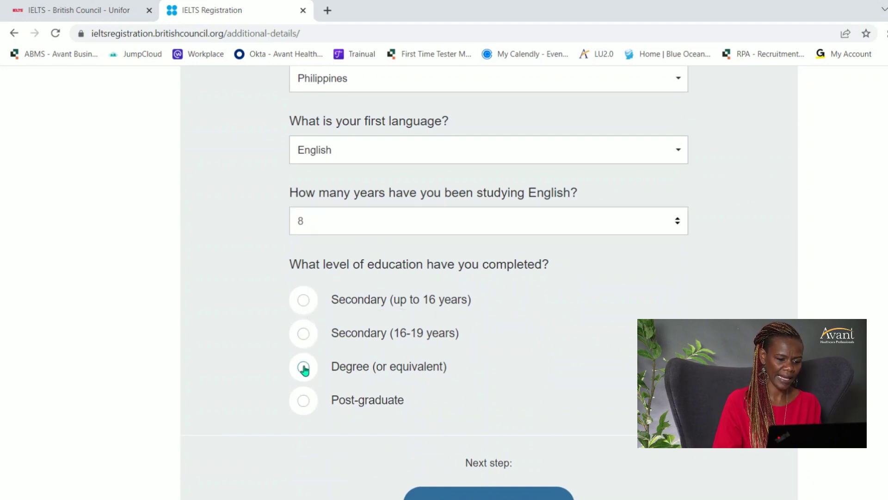
pyautogui.scroll(-5, 488, 278)
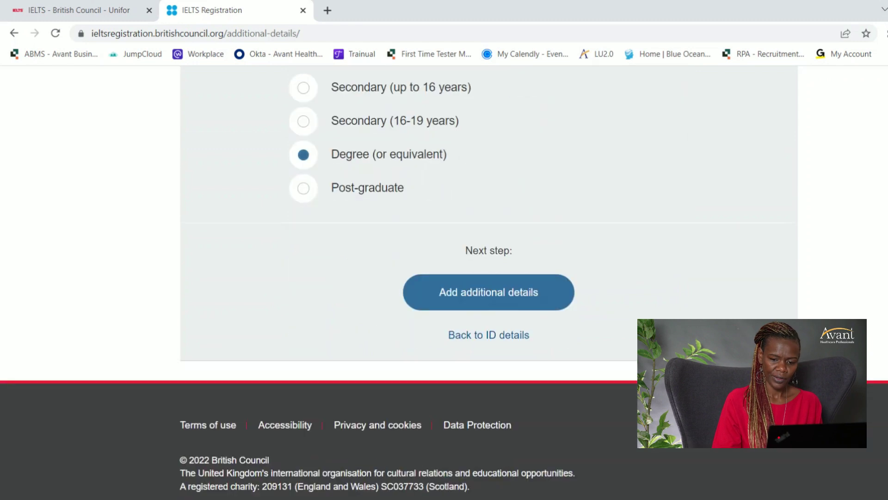
pyautogui.click(513, 296)
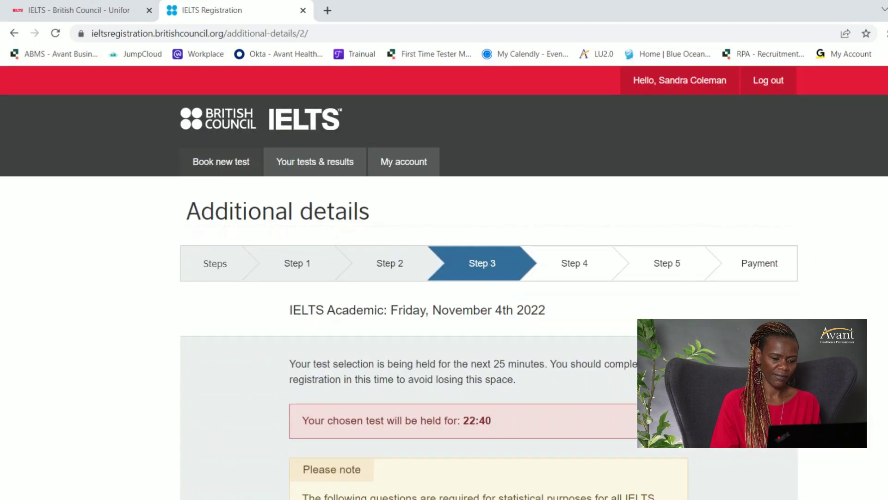
# Set occupation sector to Health and Social Services at Employee (Senior level).
pyautogui.scroll(-5, 517, 297)
pyautogui.scroll(-3, 489, 282)
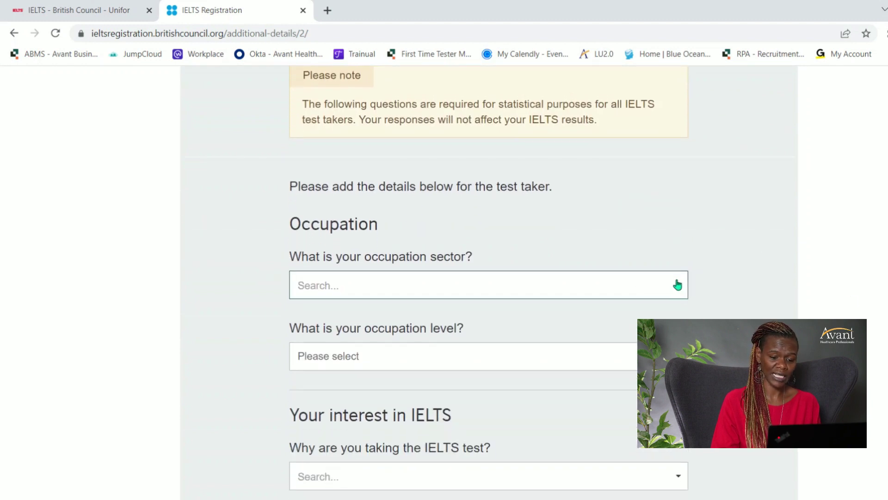
pyautogui.click(678, 280)
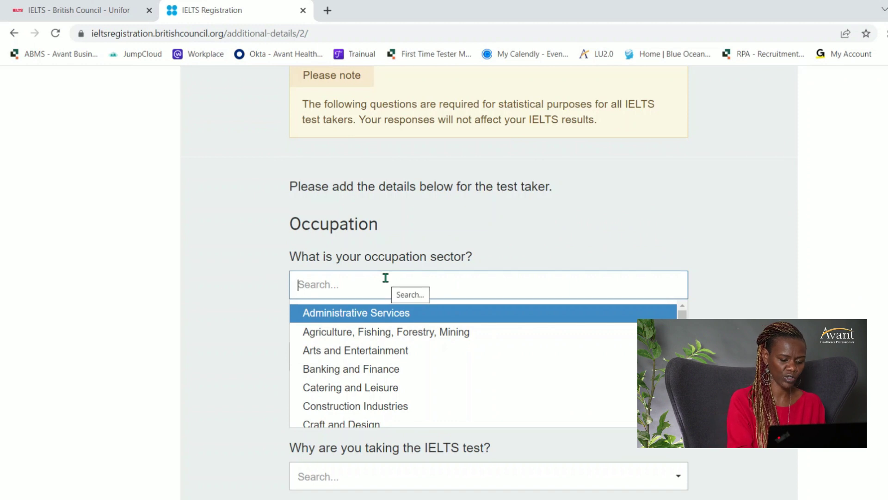
pyautogui.write('nur')
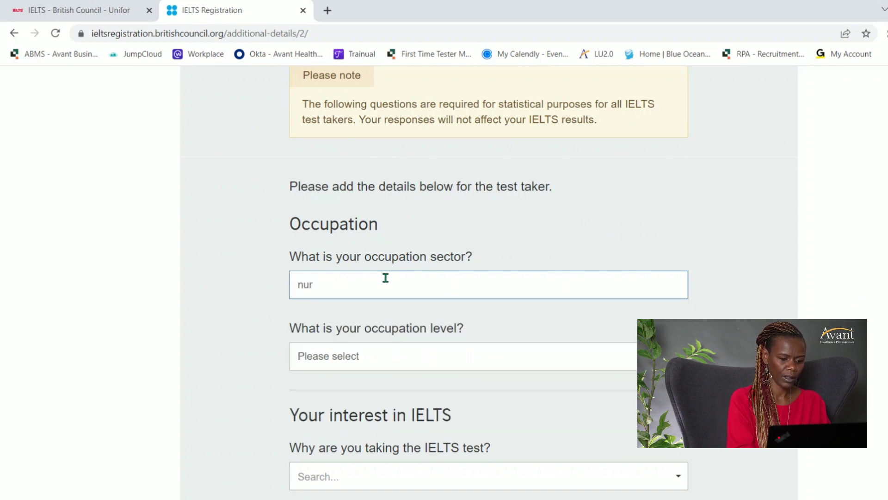
pyautogui.press('BackSpace')
pyautogui.press('BackSpace')
pyautogui.press('BackSpace')
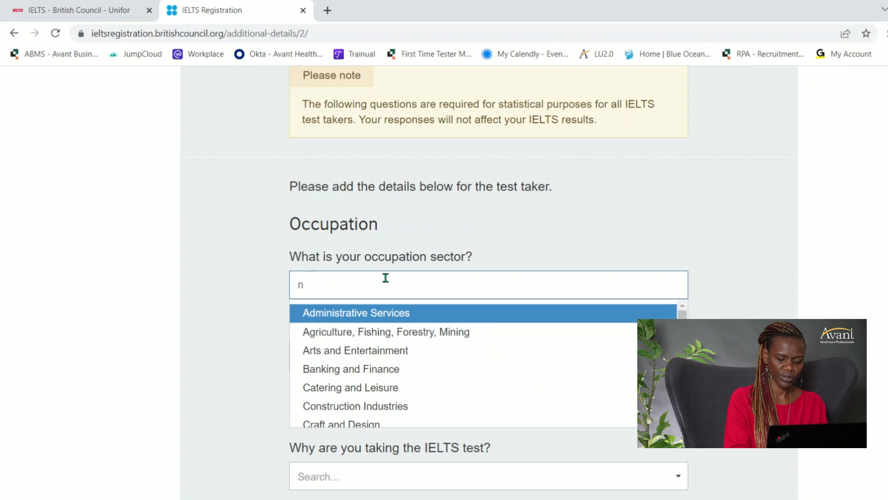
pyautogui.write('hea')
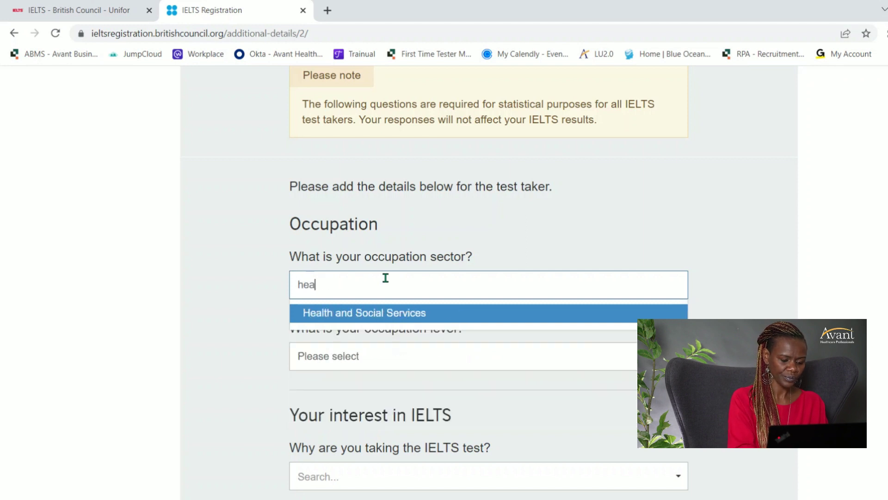
pyautogui.click(456, 314)
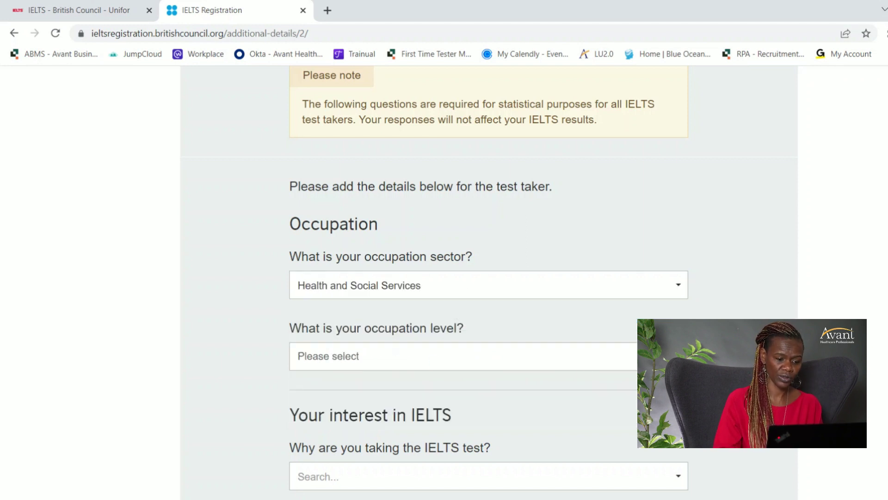
pyautogui.click(463, 356)
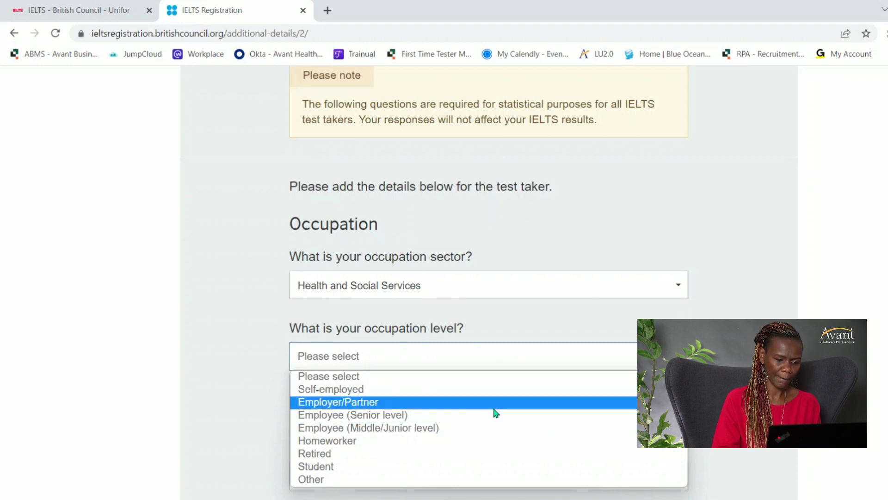
pyautogui.click(496, 415)
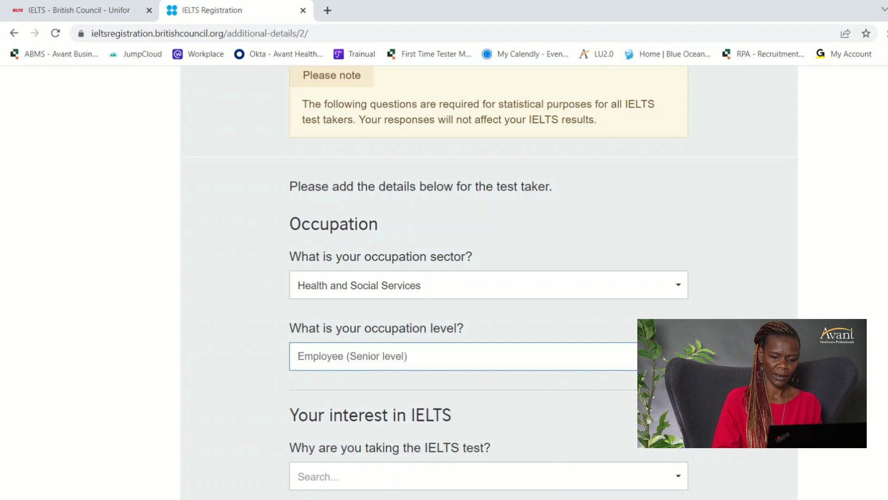
# Choose Employment as test reason and United States of America as destination, then continue.
pyautogui.scroll(-4, 489, 282)
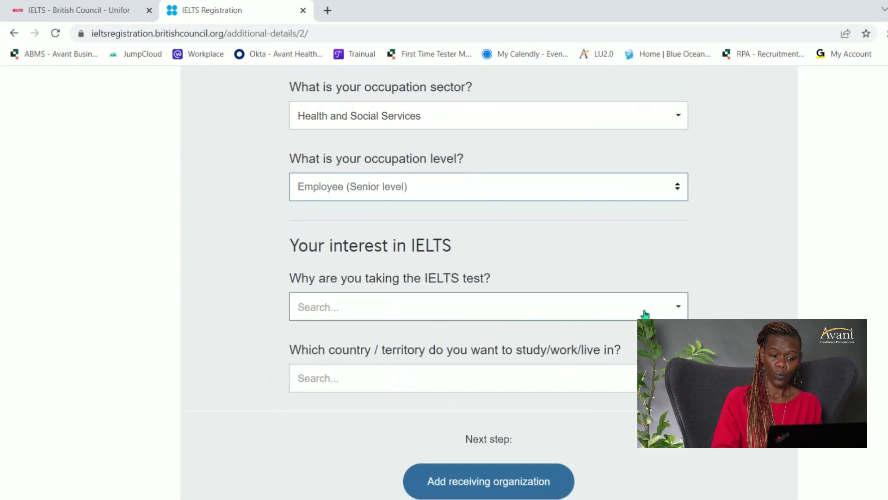
pyautogui.click(647, 312)
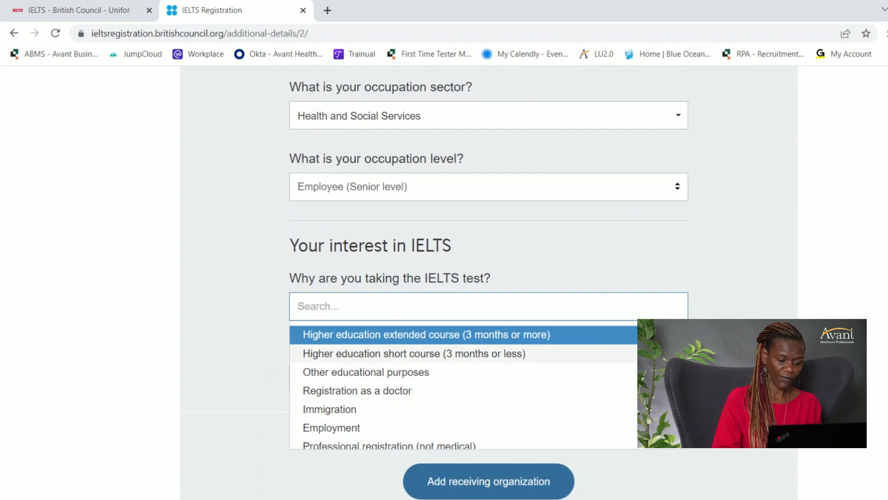
pyautogui.click(459, 427)
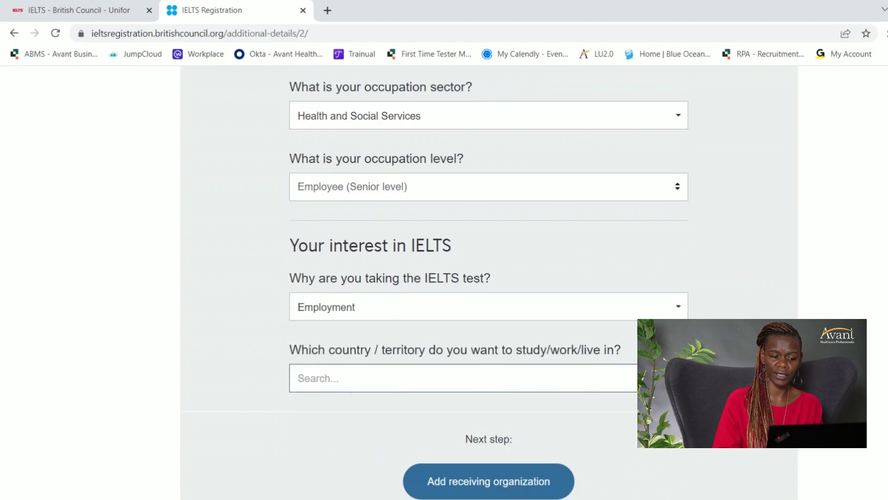
pyautogui.click(486, 379)
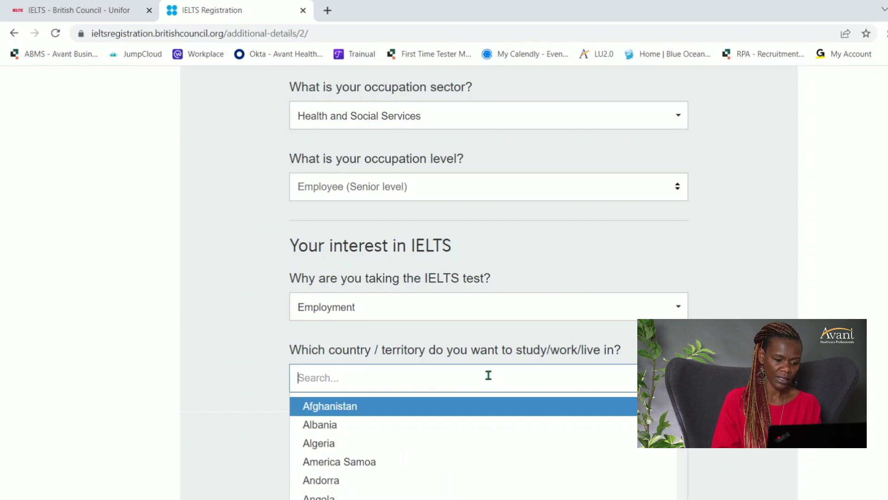
pyautogui.write('un')
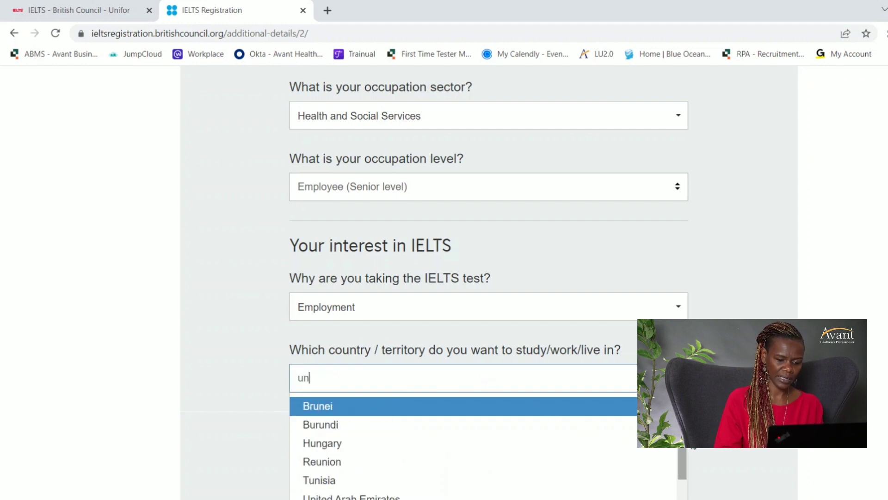
pyautogui.scroll(-1, 685, 451)
pyautogui.scroll(-1, 685, 451)
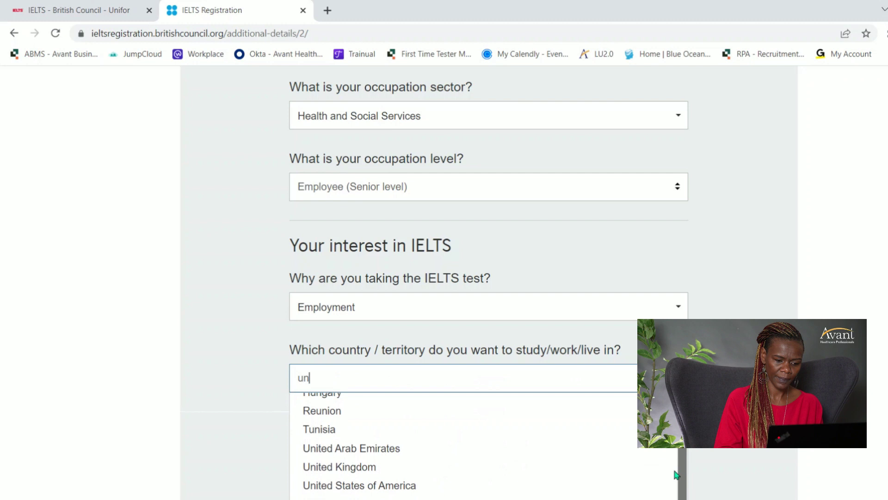
pyautogui.click(427, 482)
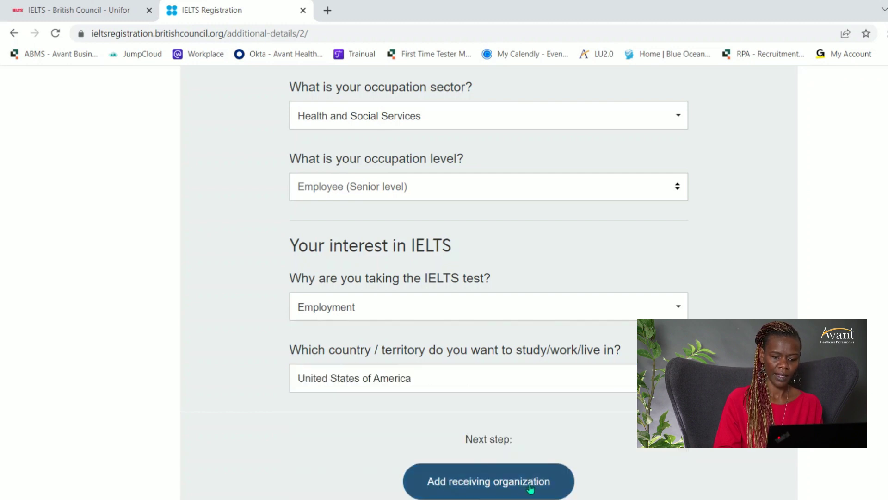
pyautogui.scroll(-3, 589, 478)
pyautogui.click(556, 330)
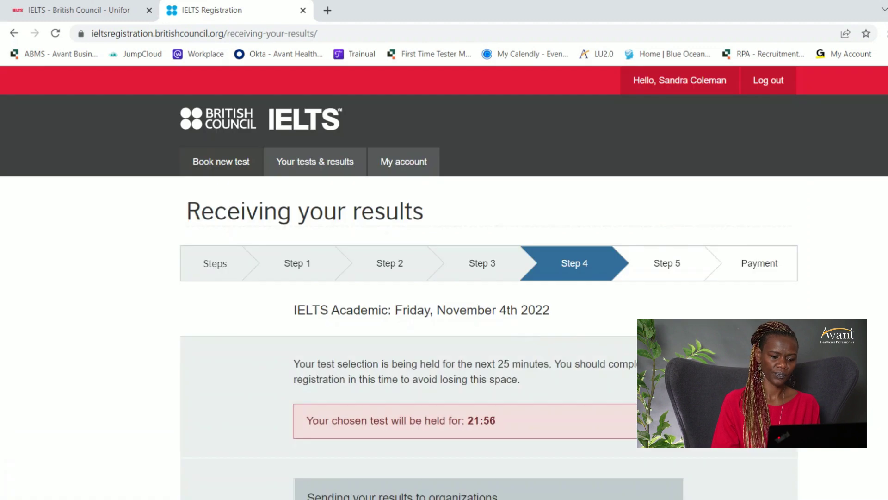
# Keep 'I will choose these organizations later' and go to Review my application.
pyautogui.scroll(-6, 444, 282)
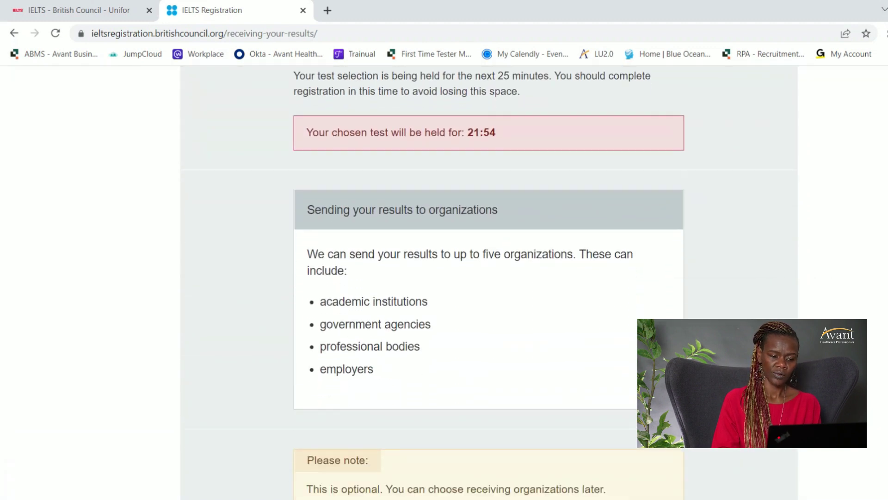
pyautogui.scroll(-7, 444, 282)
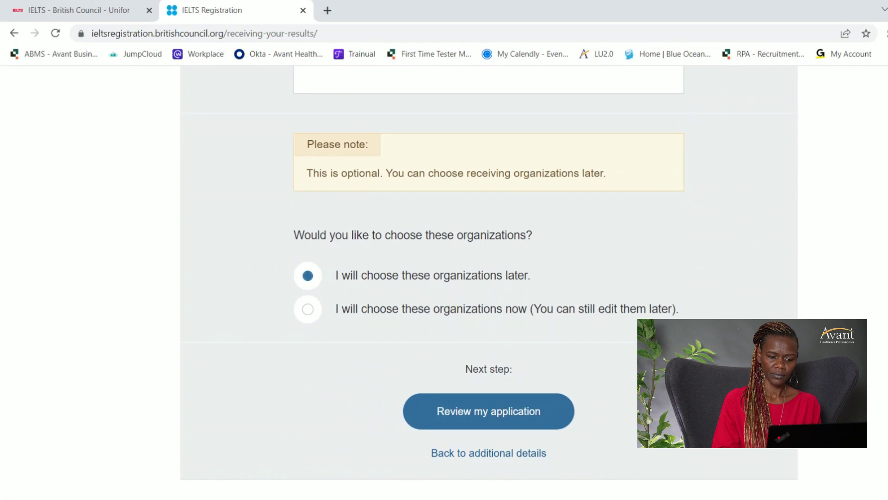
pyautogui.scroll(9, 444, 282)
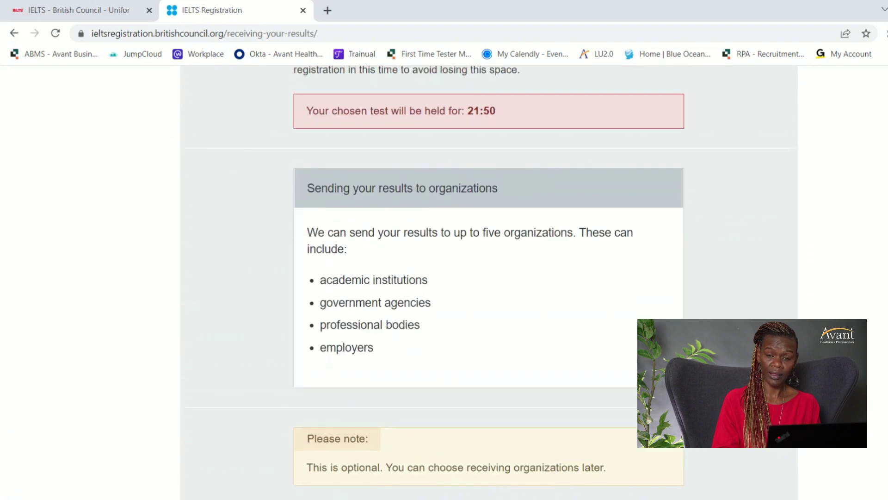
pyautogui.scroll(-6, 444, 282)
pyautogui.scroll(-5, 444, 282)
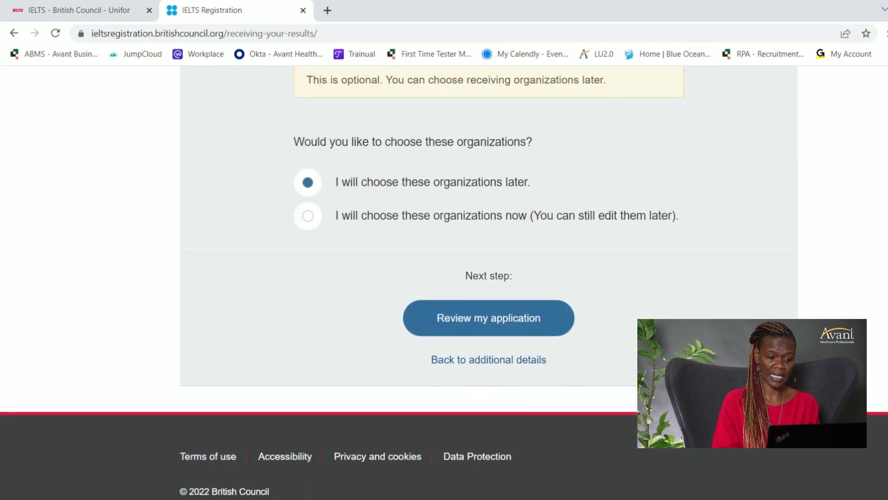
pyautogui.click(499, 316)
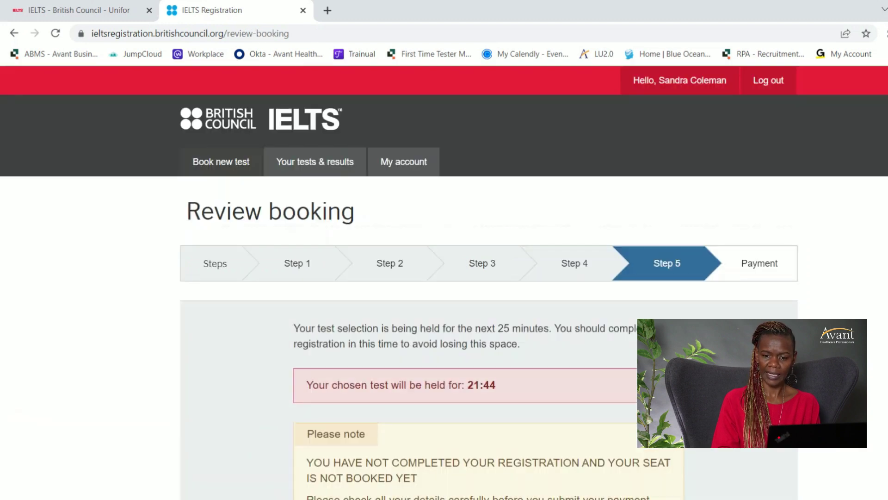
# Review the 4 Nov 2022 IELTS Academic booking, tick terms and cancellation agreement, and go to Payment.
pyautogui.scroll(-8, 444, 283)
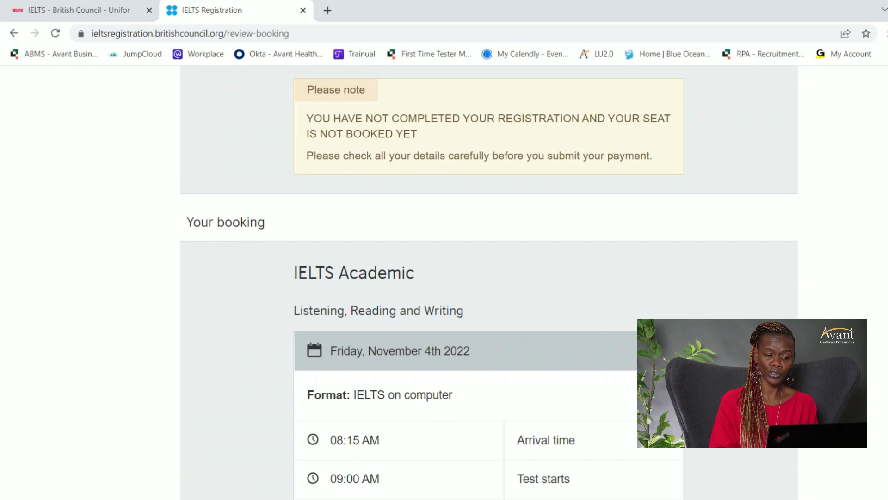
pyautogui.scroll(4, 489, 282)
pyautogui.scroll(-11, 489, 282)
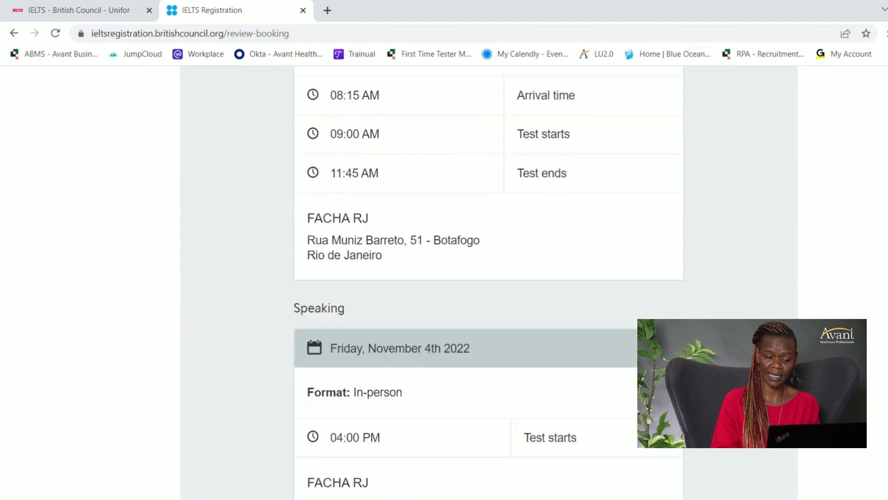
pyautogui.scroll(-6, 373, 140)
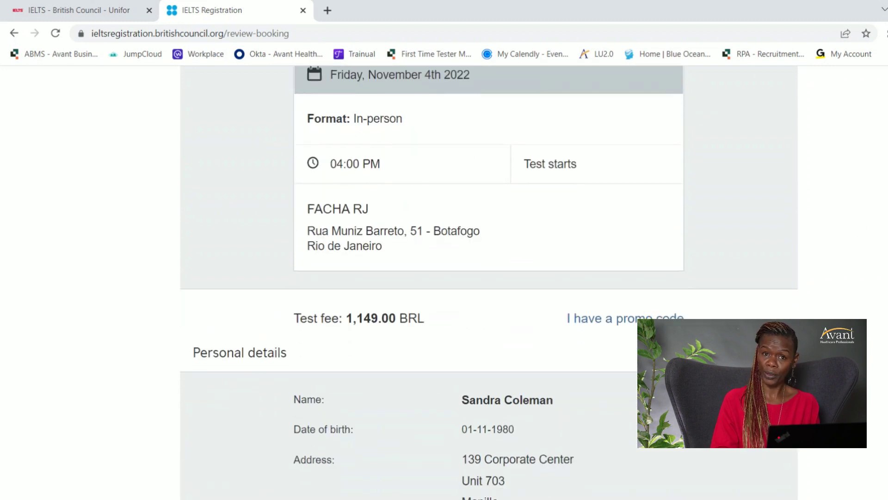
pyautogui.scroll(-7, 829, 239)
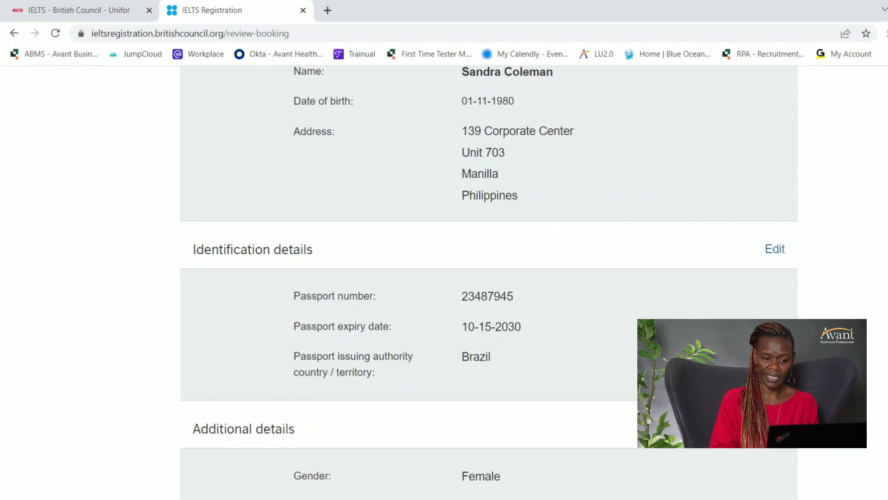
pyautogui.scroll(-5, 489, 189)
pyautogui.scroll(-10, 489, 279)
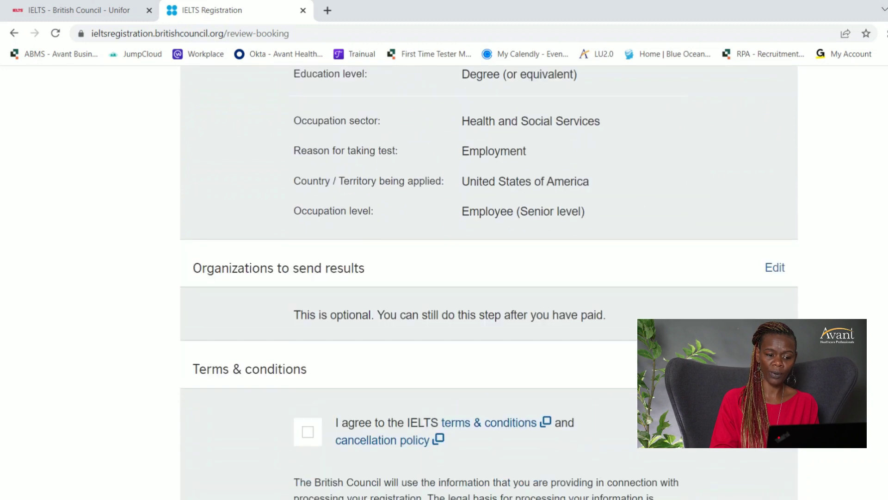
pyautogui.scroll(-3, 324, 194)
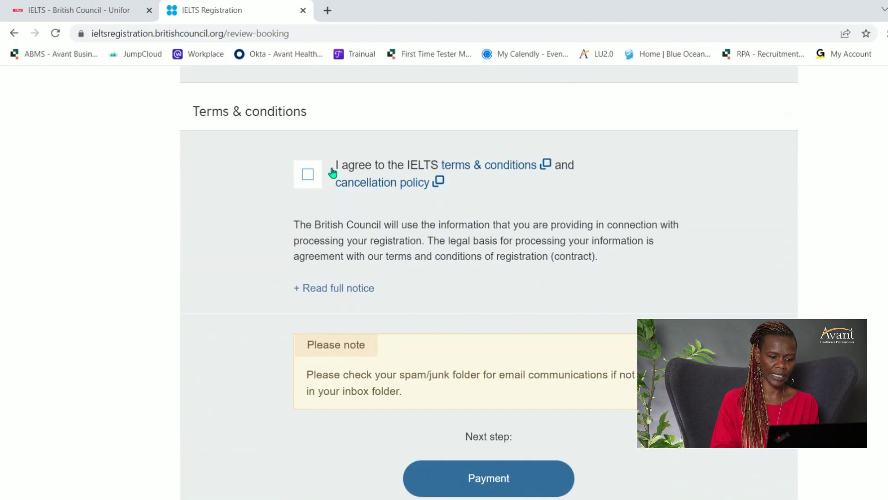
pyautogui.click(308, 175)
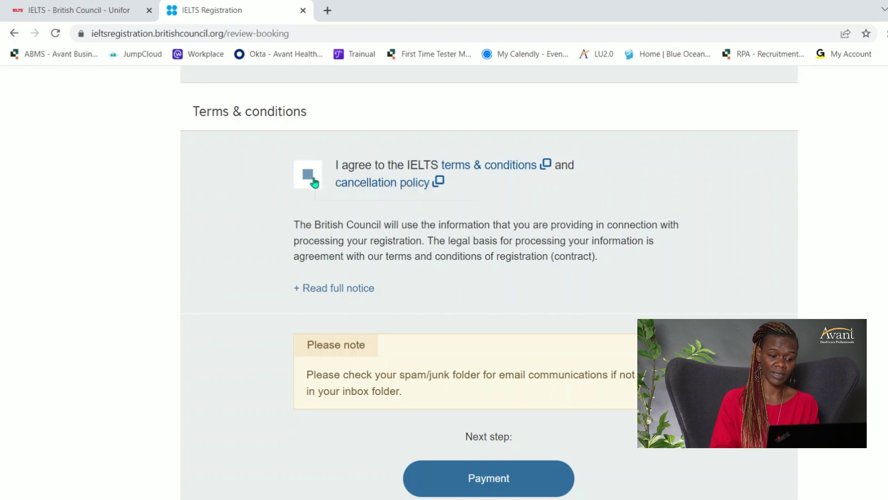
pyautogui.click(492, 484)
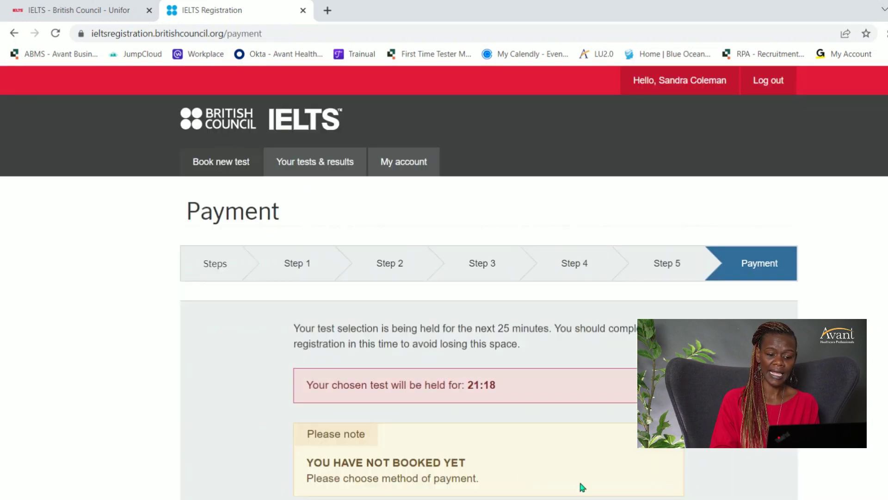
# Fill in the CPF and CNPJ numbers on the payer form and choose Pay online.
pyautogui.scroll(-8, 444, 278)
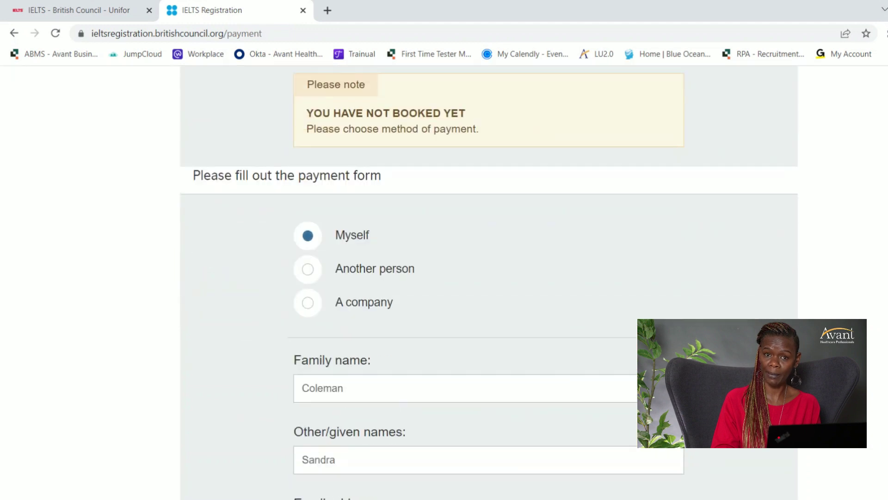
pyautogui.scroll(-5, 390, 153)
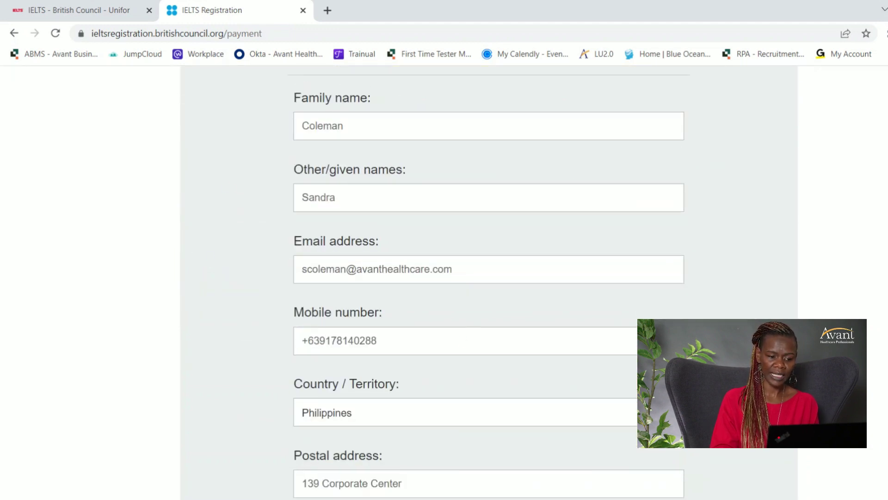
pyautogui.scroll(-10, 444, 278)
pyautogui.scroll(4, 444, 278)
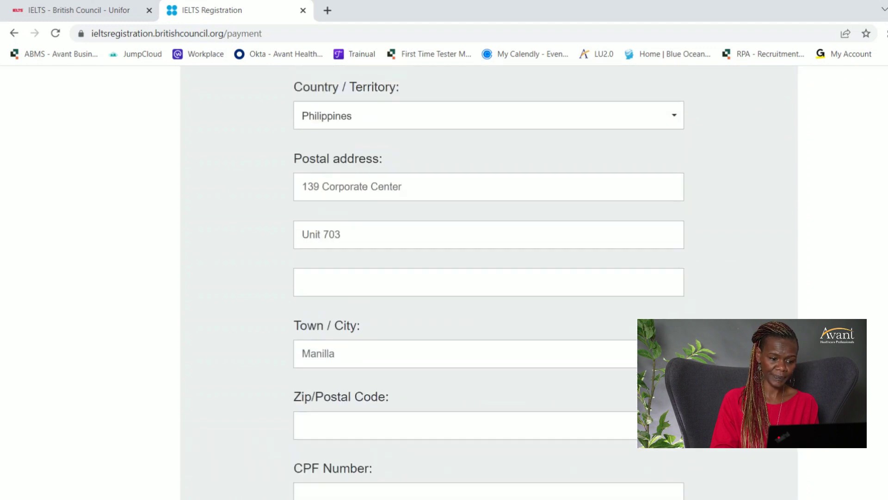
pyautogui.scroll(-5, 377, 290)
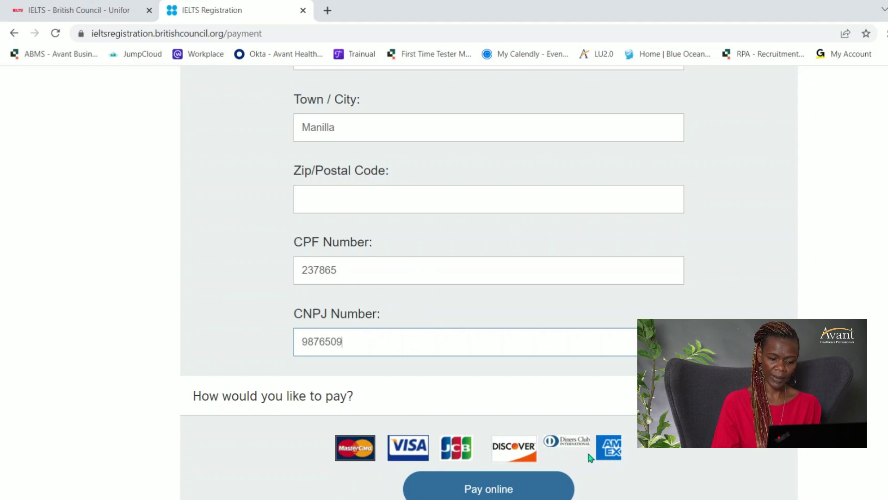
pyautogui.click(406, 448)
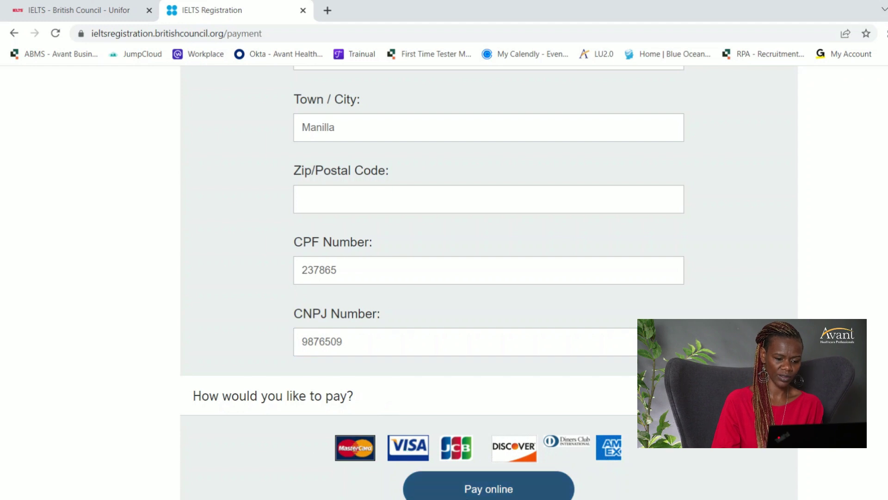
pyautogui.click(482, 491)
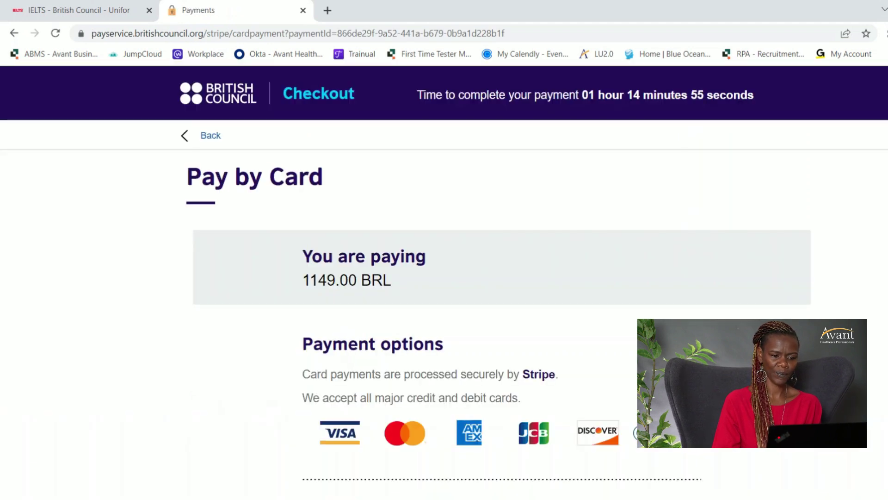
pyautogui.scroll(-5, 489, 270)
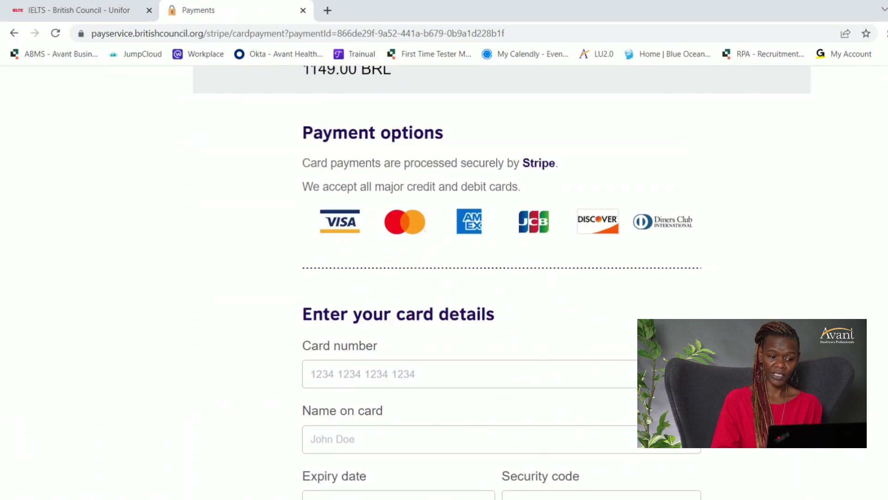
pyautogui.scroll(-4, 367, 232)
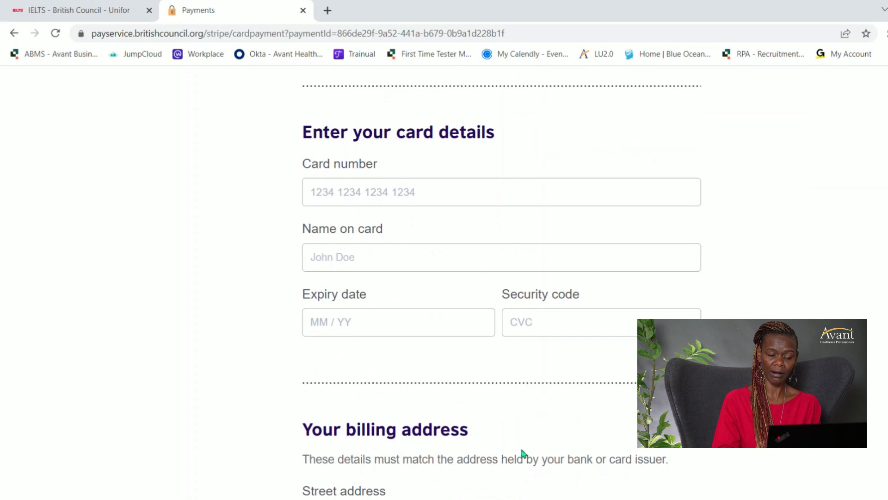
pyautogui.scroll(-13, 522, 453)
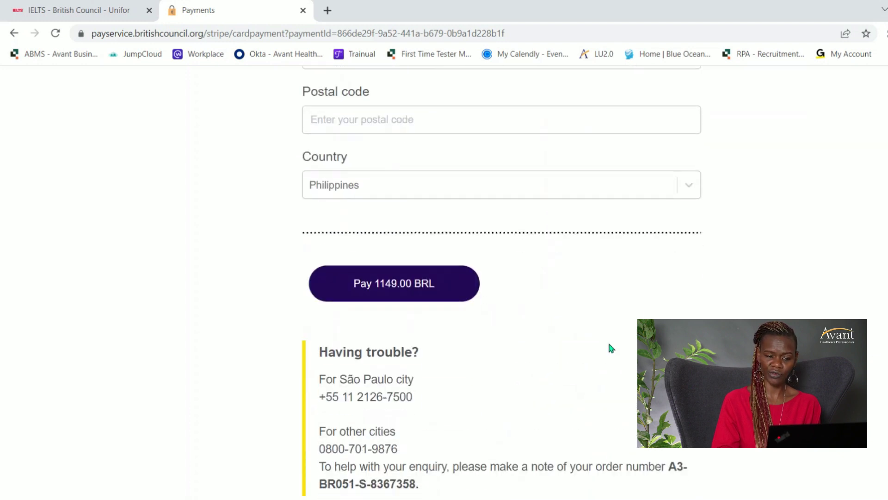